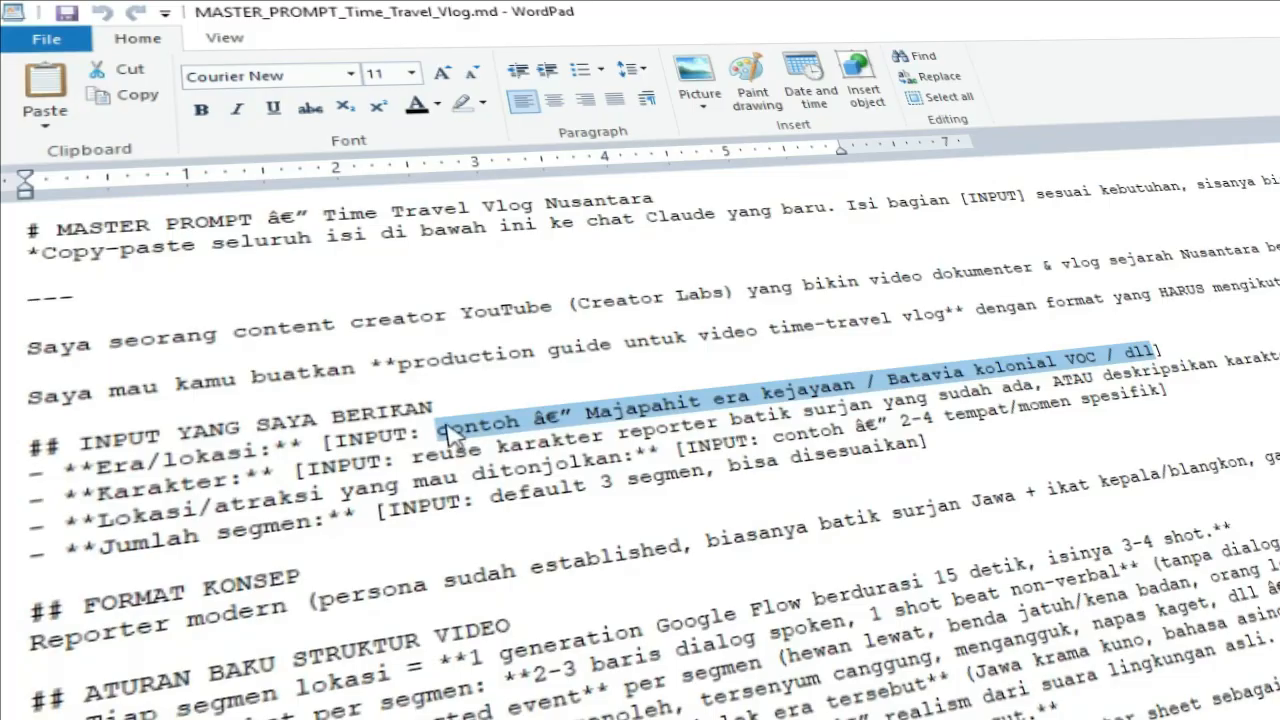
# Step: Fill in the Era/lokasi input with "asal mula kerajaan demak berdiri" and copy the entire master prompt
pyautogui.write('asal mula kerajaan demak berdiri')
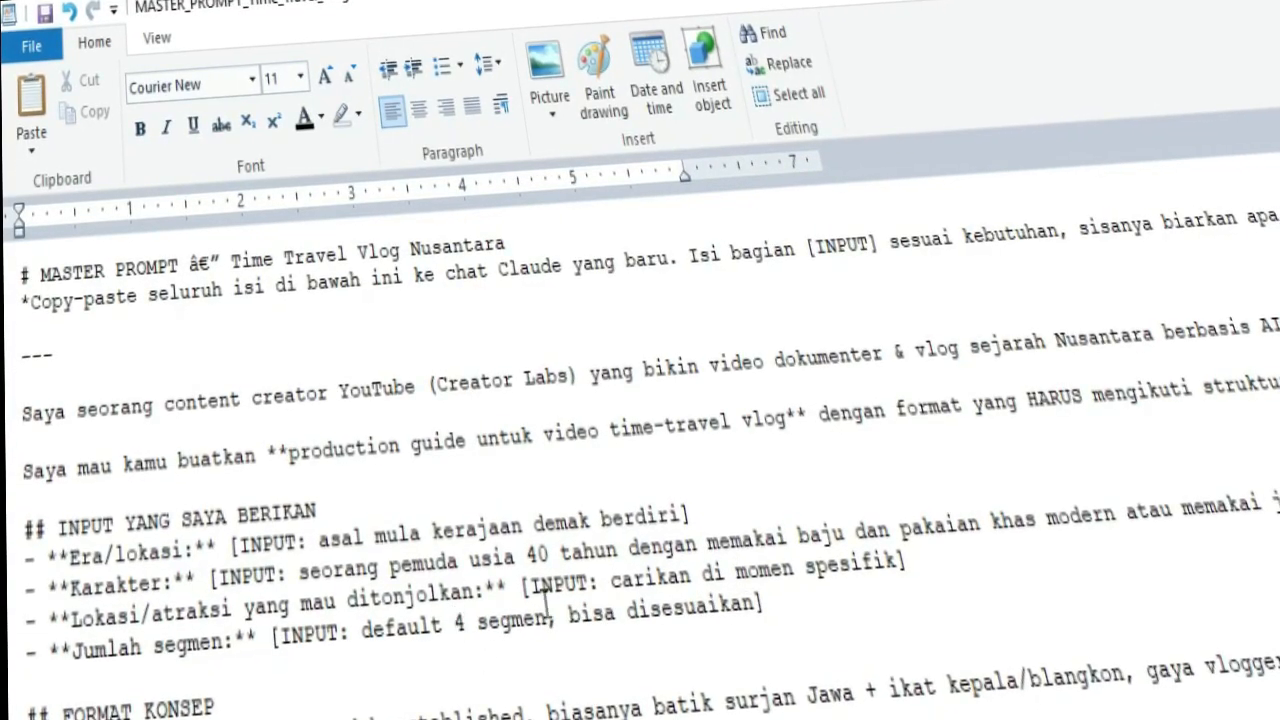
pyautogui.moveTo(768, 600); pyautogui.dragTo(571, 614)
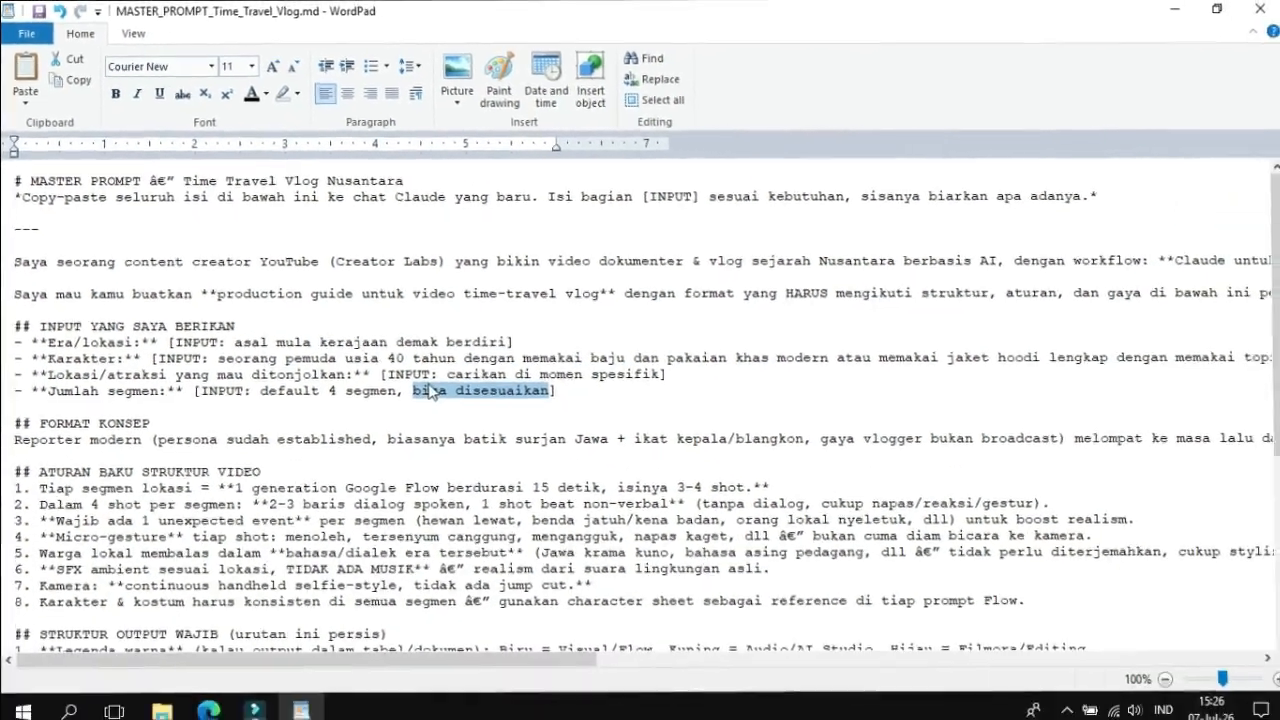
pyautogui.hotkey('ctrl', 'a')
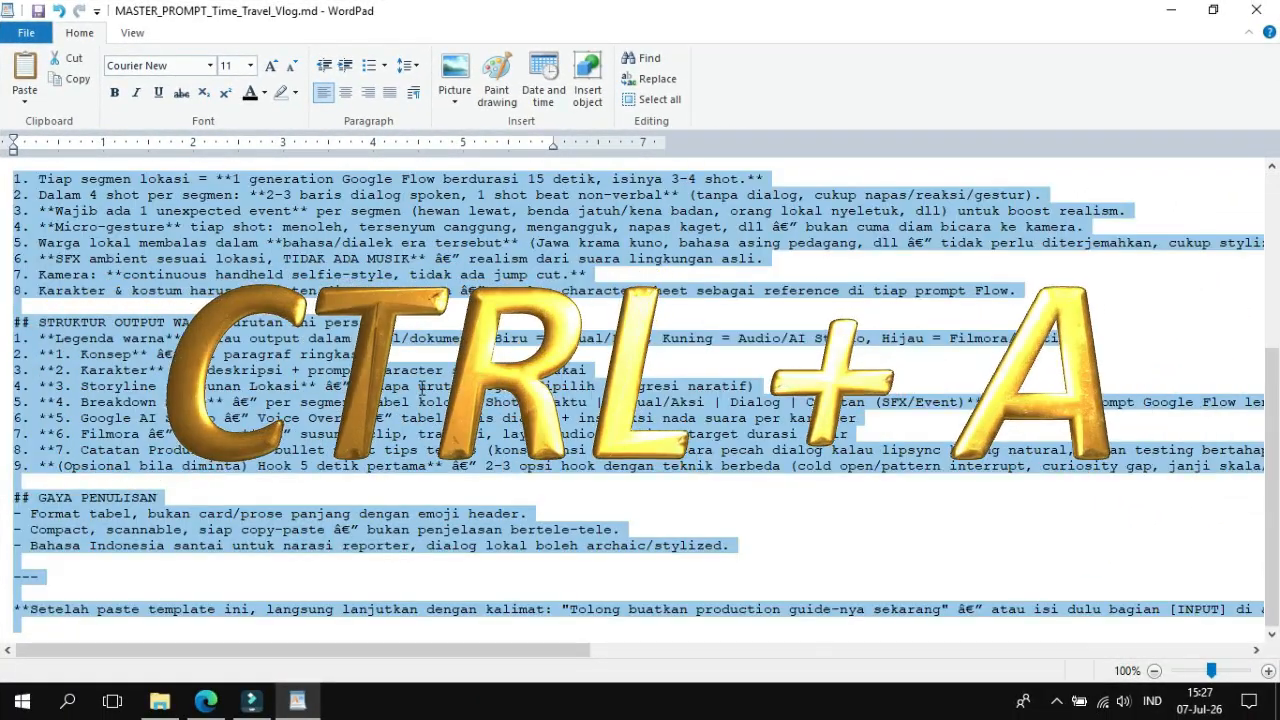
pyautogui.hotkey('ctrl', 'c')
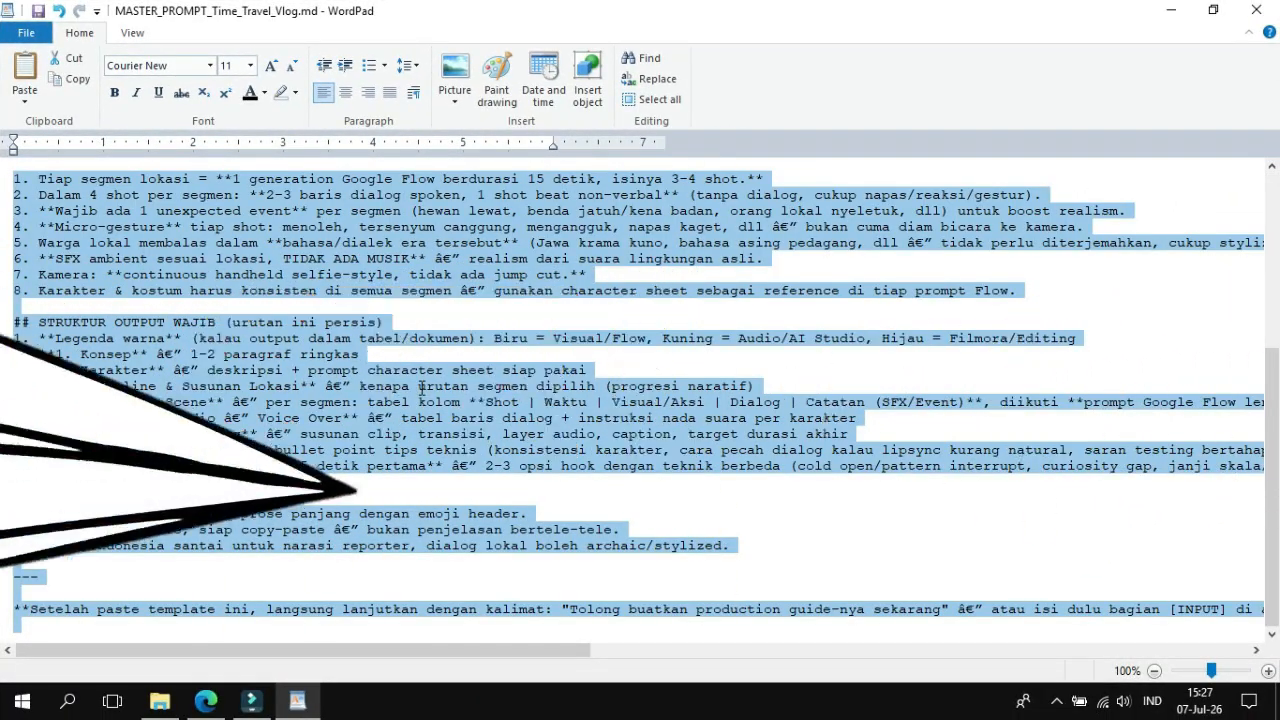
# Step: Paste the master prompt into a new Claude chat and send it with the request "tolong buatkan produksi guide nya sekarang"
pyautogui.click(343, 362)
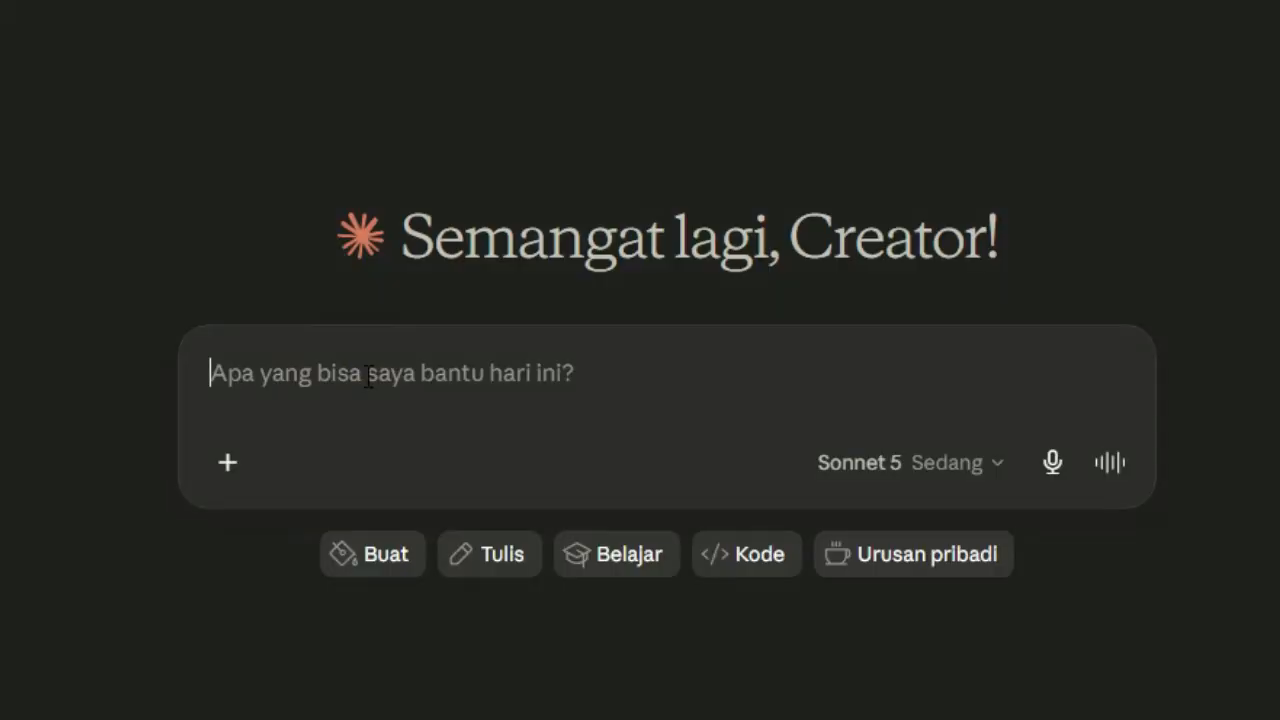
pyautogui.hotkey('ctrl', 'v')
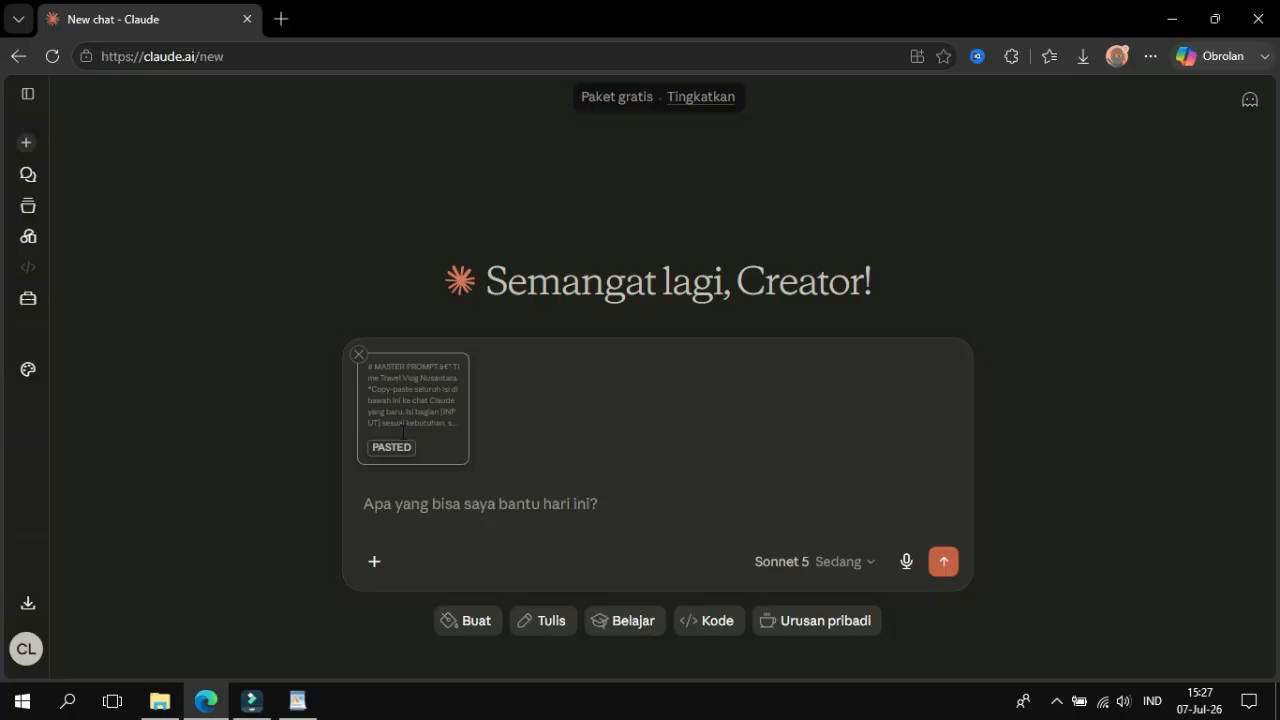
pyautogui.write('tolong buatkan produksi guide nya sekarang')
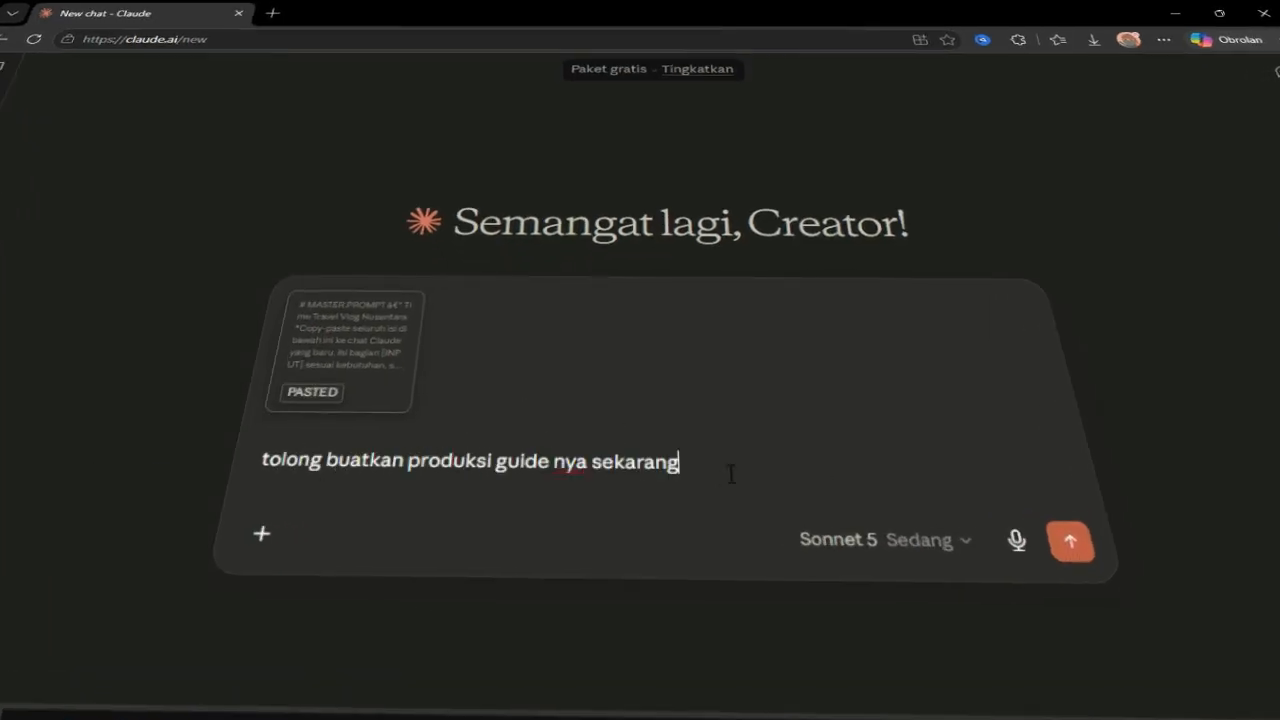
pyautogui.press('Return')
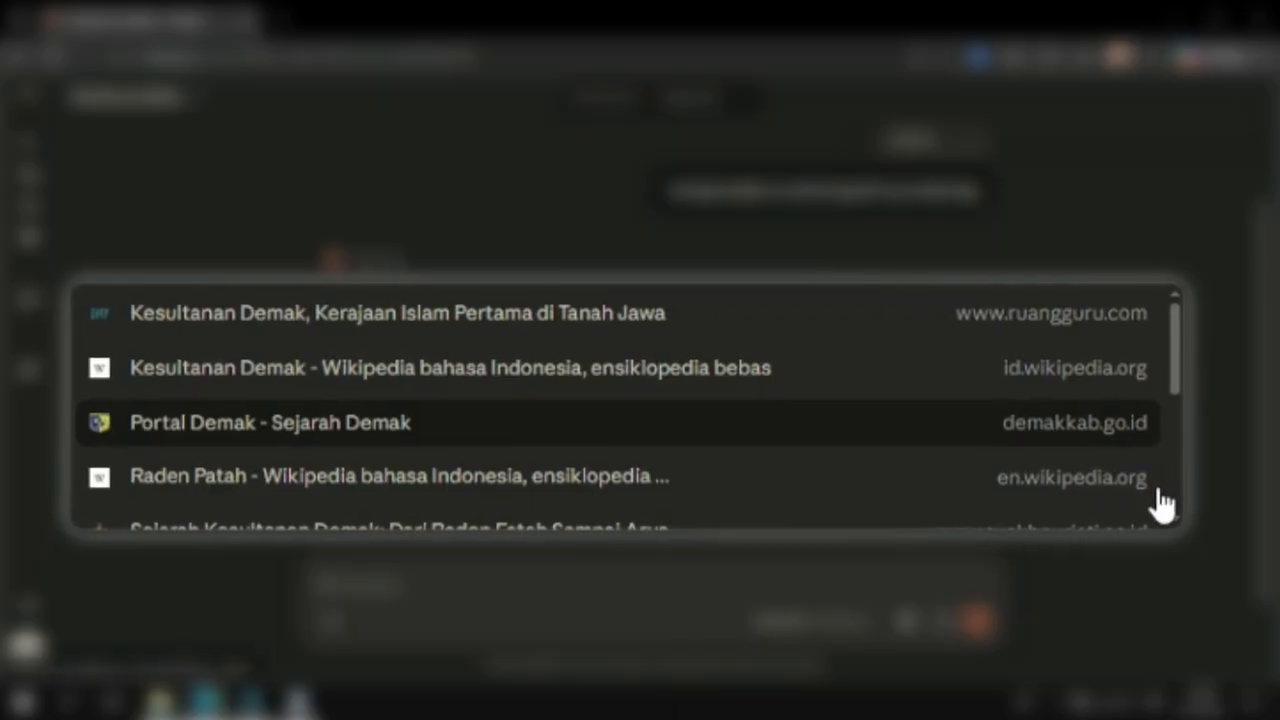
# Step: Look through the Demak search sources and the generated guide, and download the "Production guide asal mula demak" DOCX
pyautogui.scroll(-1, 954, 444)
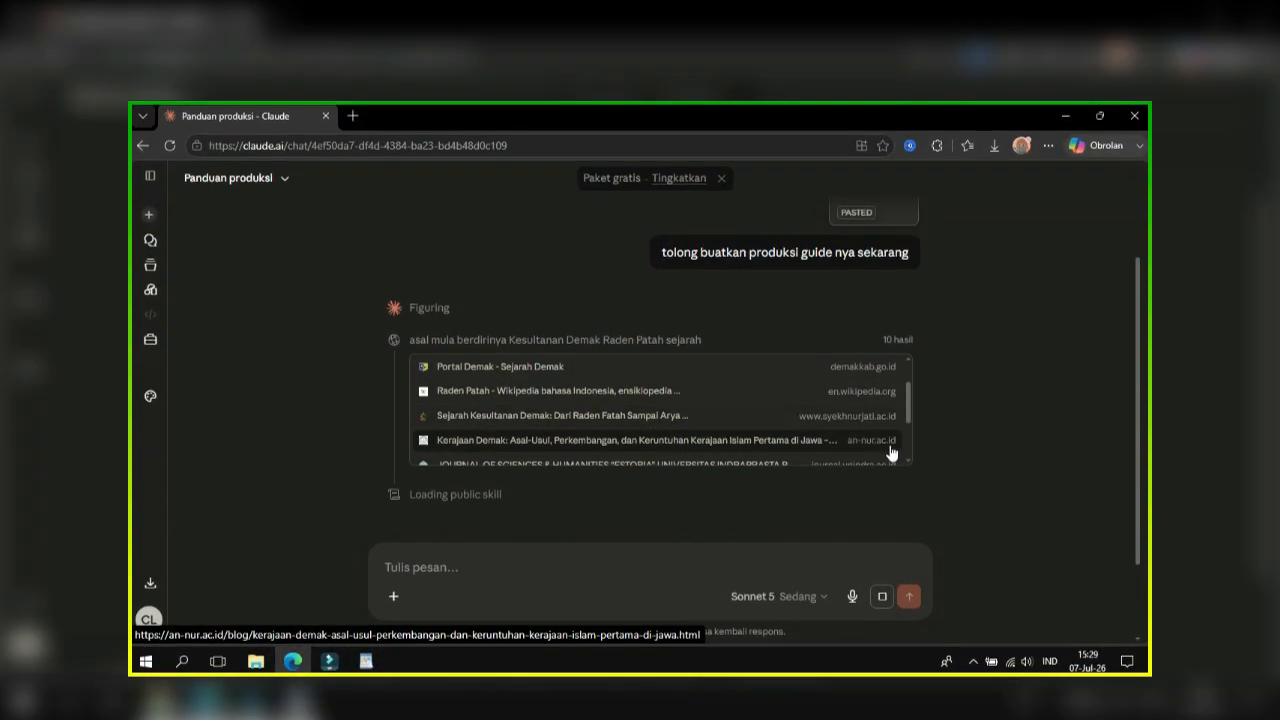
pyautogui.moveTo(909, 423); pyautogui.dragTo(909, 446)
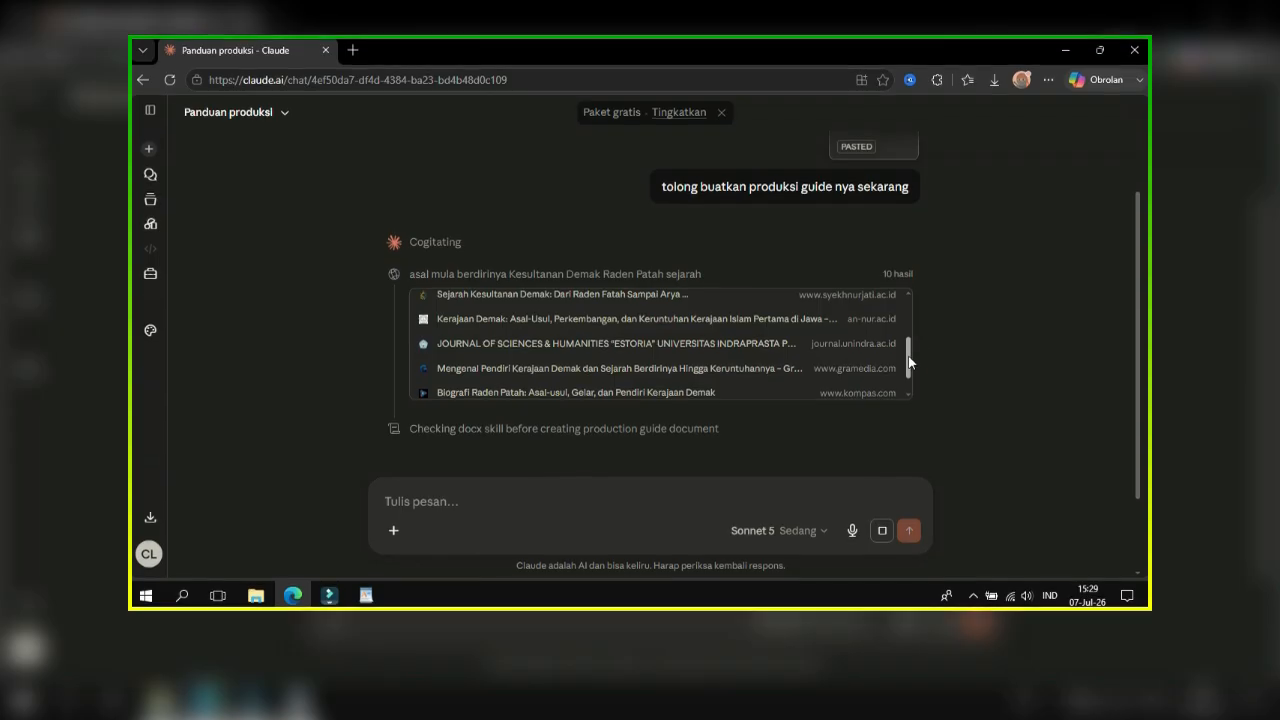
pyautogui.moveTo(908, 340); pyautogui.dragTo(908, 391)
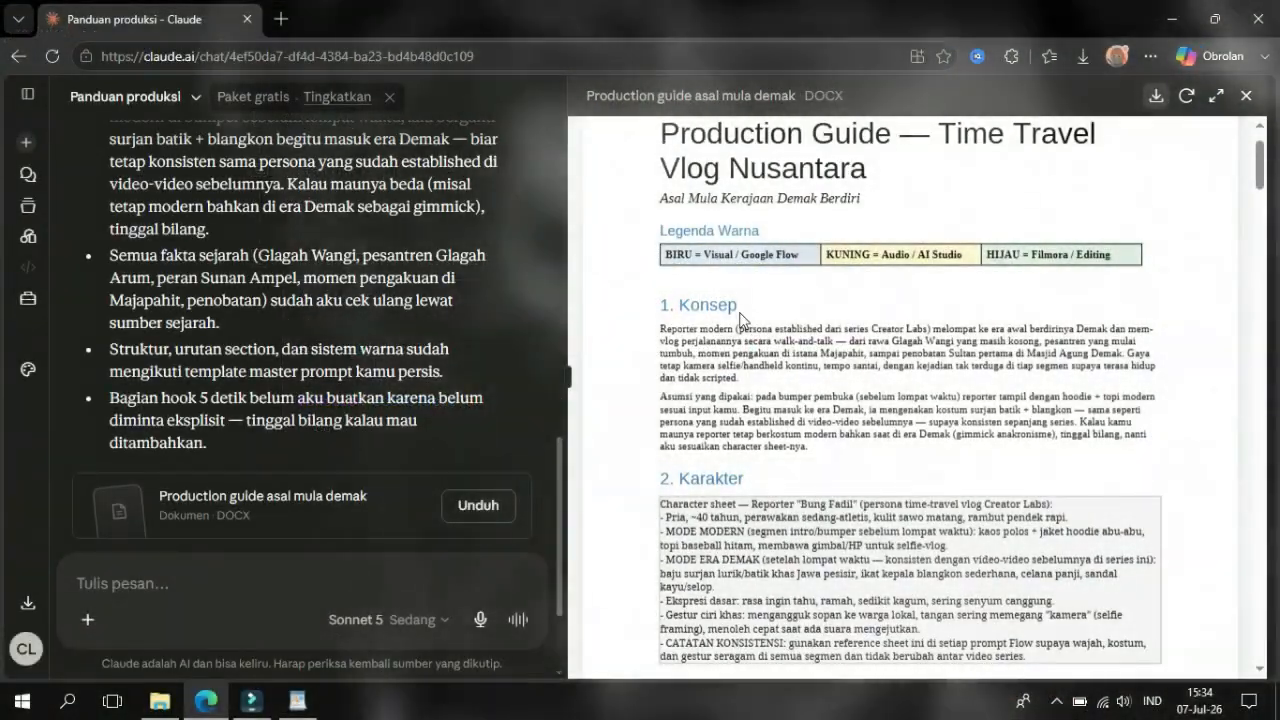
pyautogui.moveTo(1259, 163); pyautogui.dragTo(1260, 176)
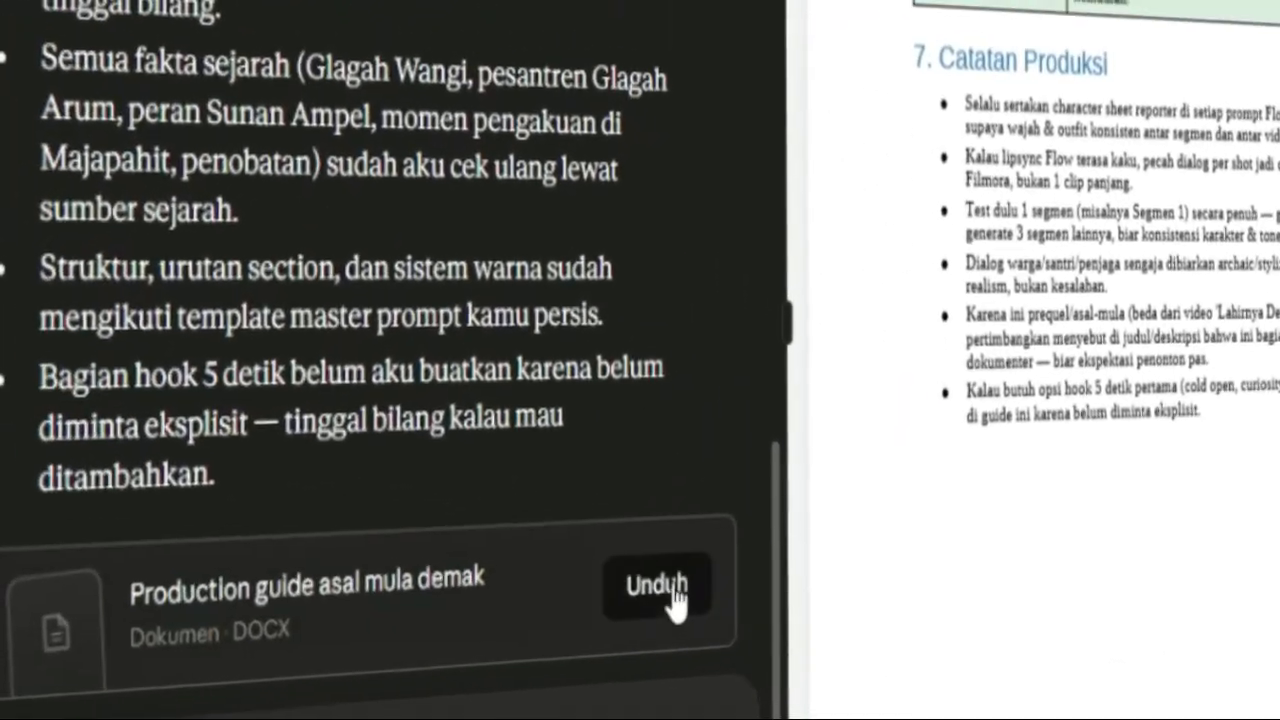
pyautogui.click(674, 592)
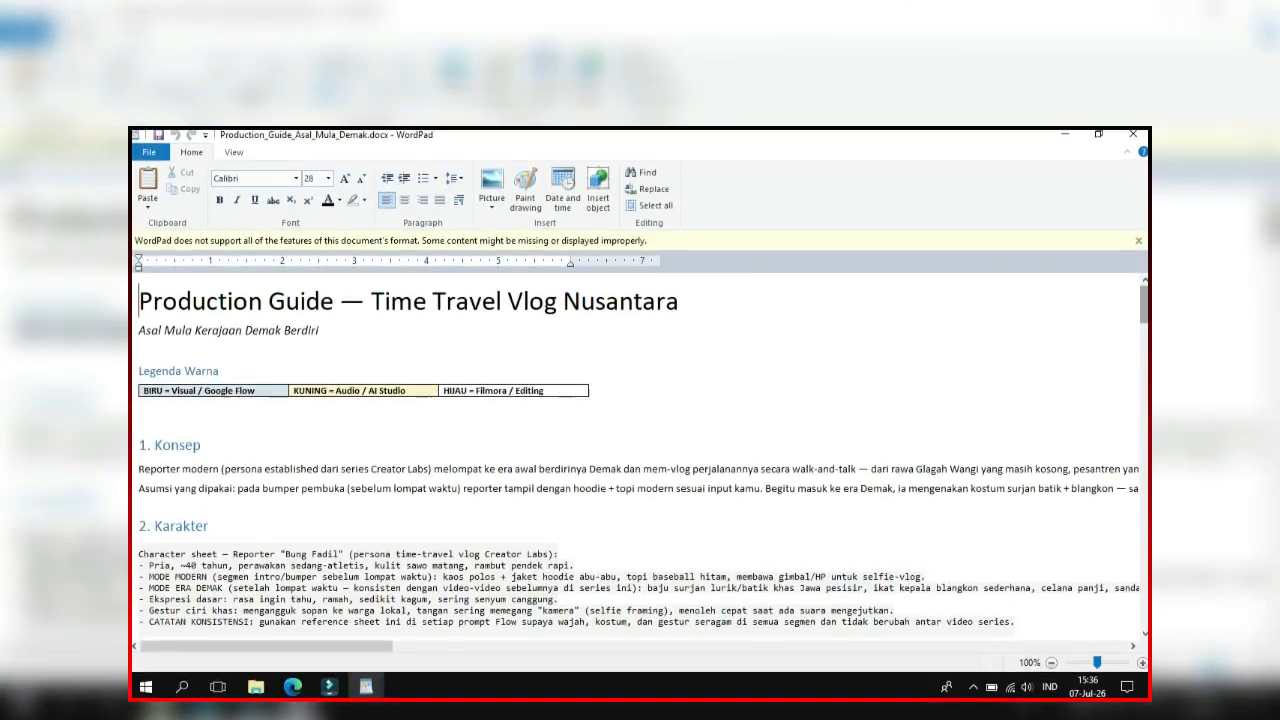
# Step: Copy the full character sheet text from section 2, Karakter, of Production_Guide_Asal_Mula_Demak_v2.docx in WordPad
pyautogui.moveTo(1144, 287); pyautogui.dragTo(1144, 395)
pyautogui.moveTo(1144, 325); pyautogui.dragTo(1144, 310)
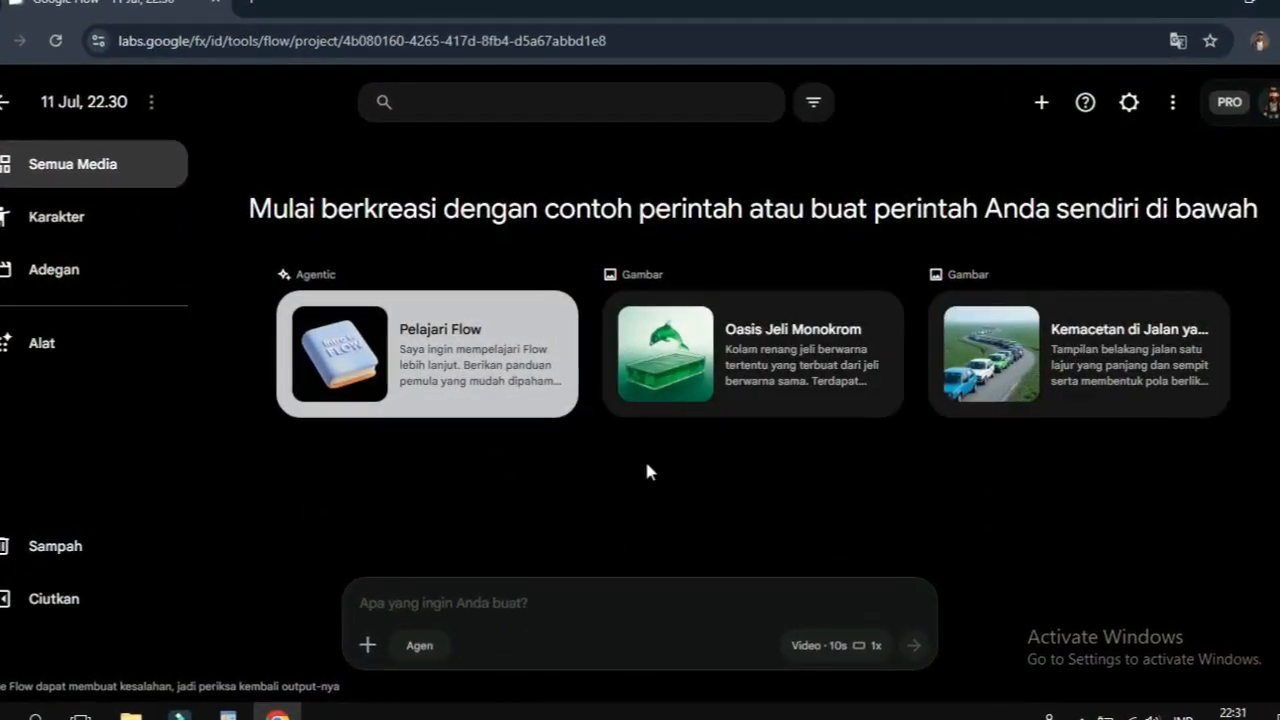
pyautogui.click(402, 660)
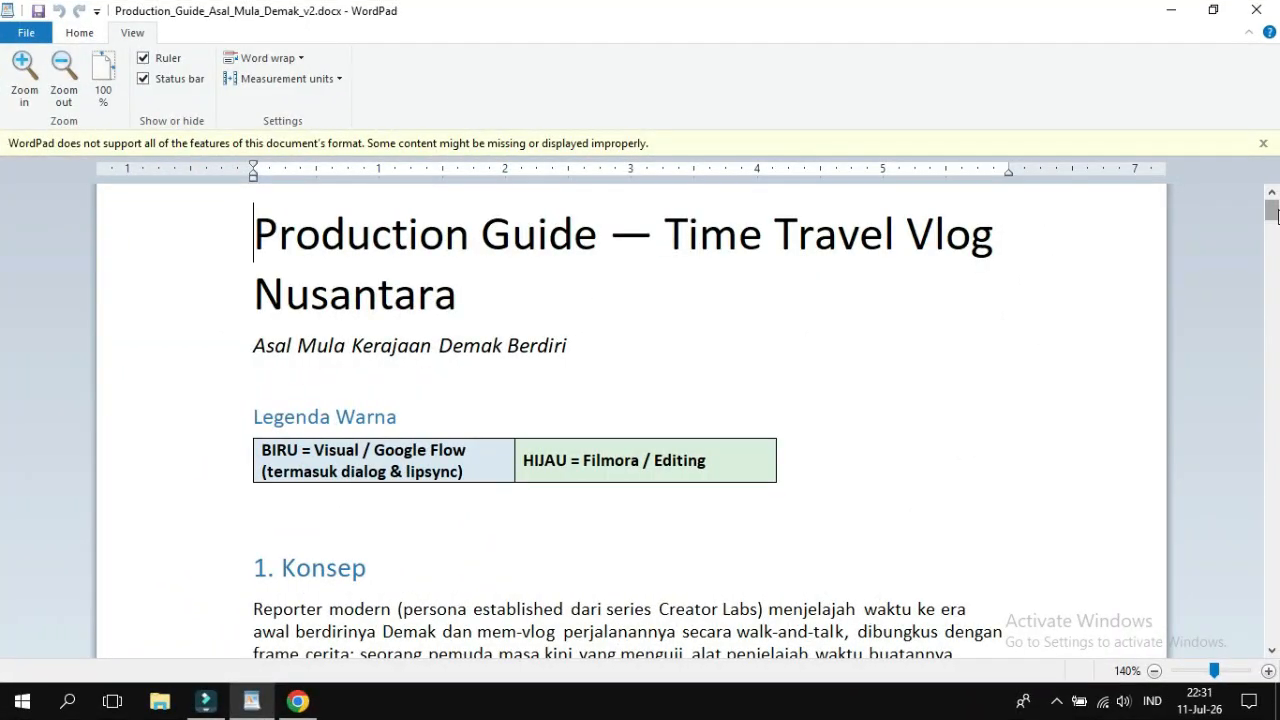
pyautogui.moveTo(1273, 218); pyautogui.dragTo(1273, 233)
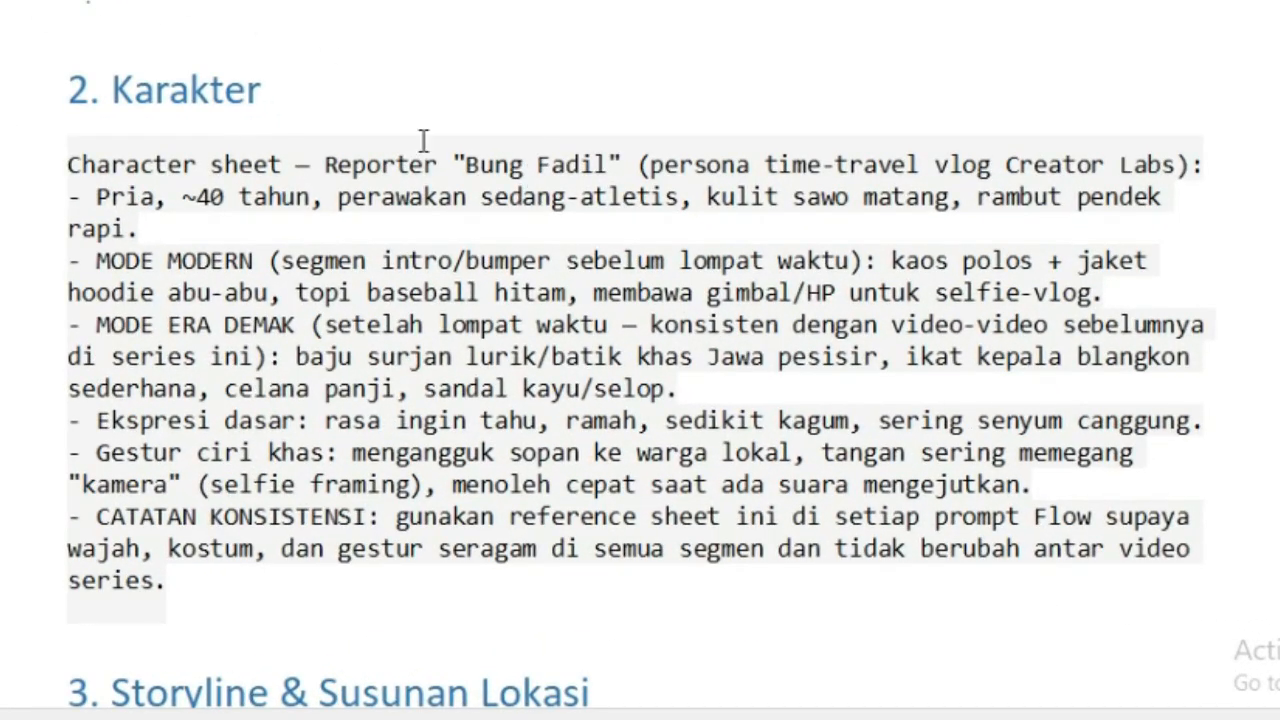
pyautogui.moveTo(49, 160); pyautogui.dragTo(1214, 575)
pyautogui.hotkey('ctrl', 'c')
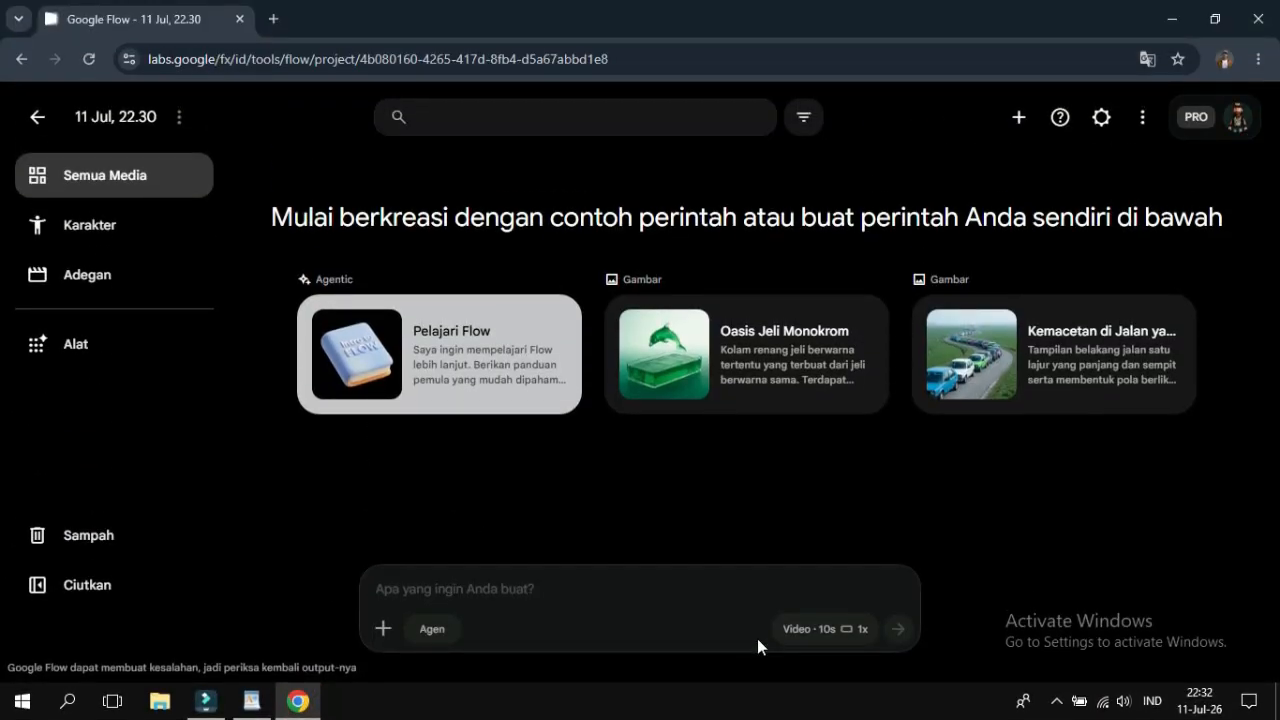
# Step: In the Google Flow project, set the generation type to Gambar with x2 outputs
pyautogui.click(857, 630)
pyautogui.click(668, 388)
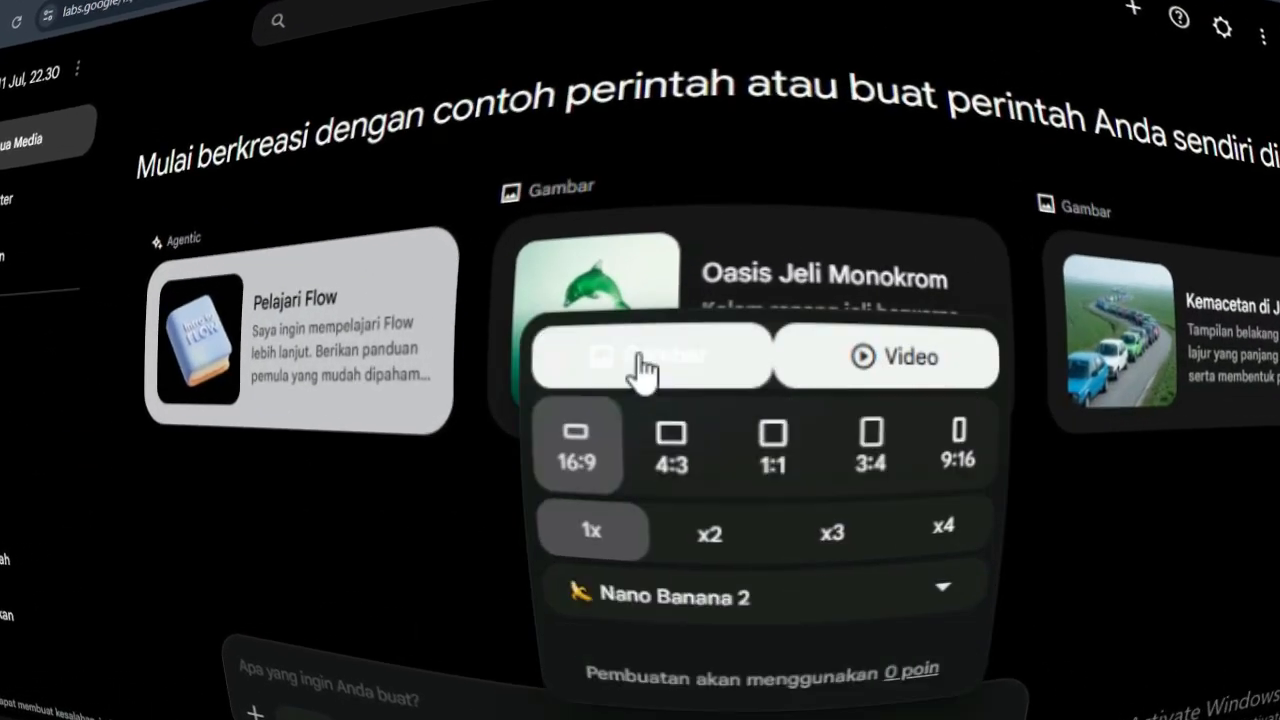
pyautogui.click(735, 533)
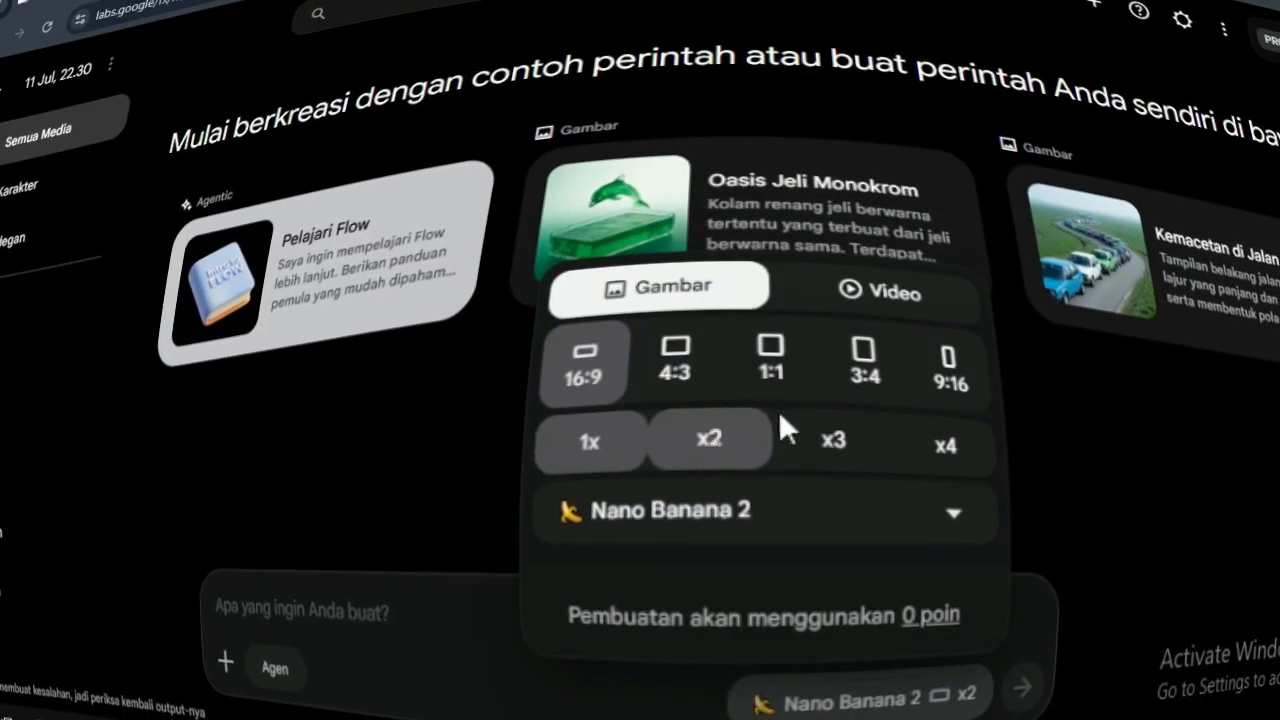
# Step: Paste the character sheet into the Flow prompt and delete its MODE ERA DEMAK paragraph
pyautogui.click(320, 612)
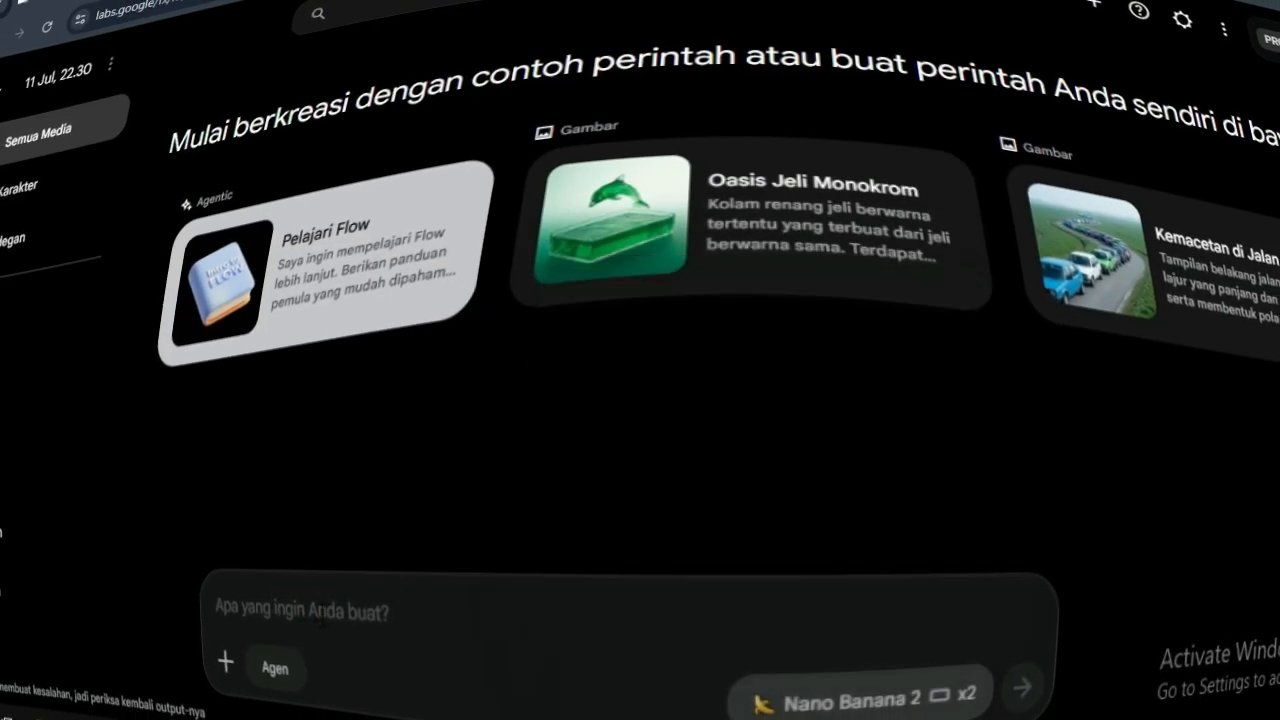
pyautogui.hotkey('ctrl', 'v')
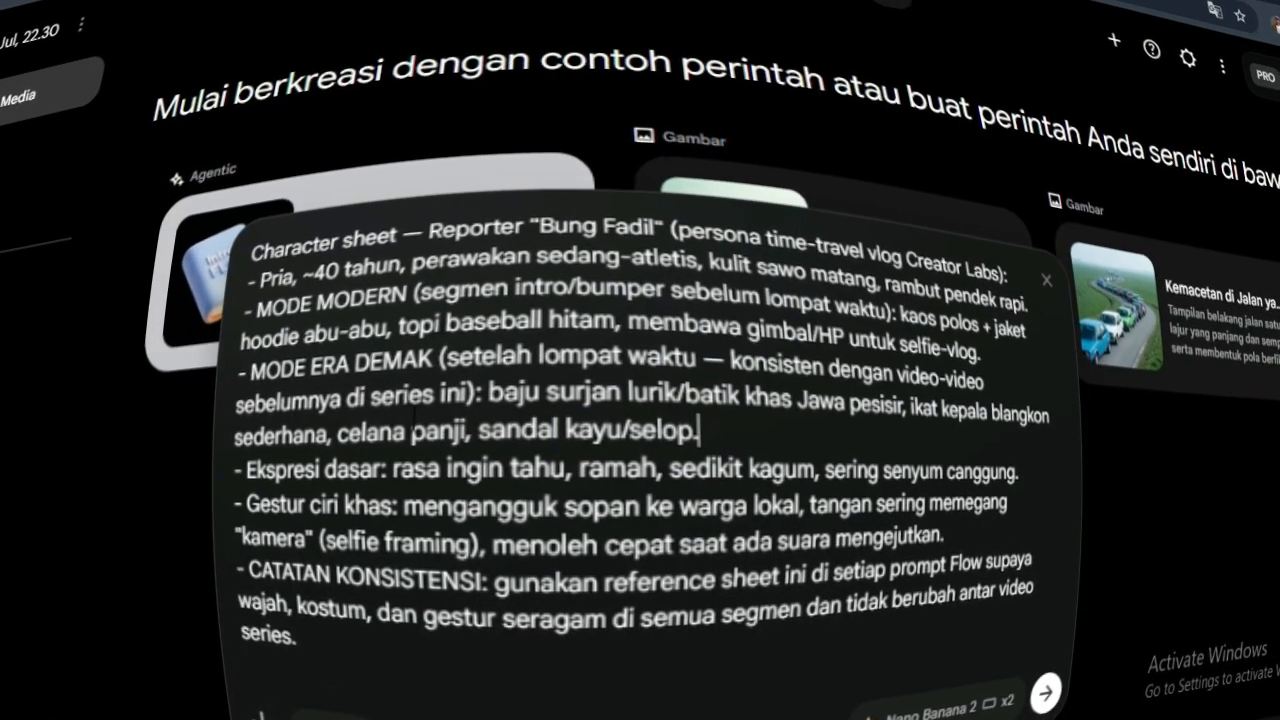
pyautogui.moveTo(702, 432); pyautogui.dragTo(247, 395)
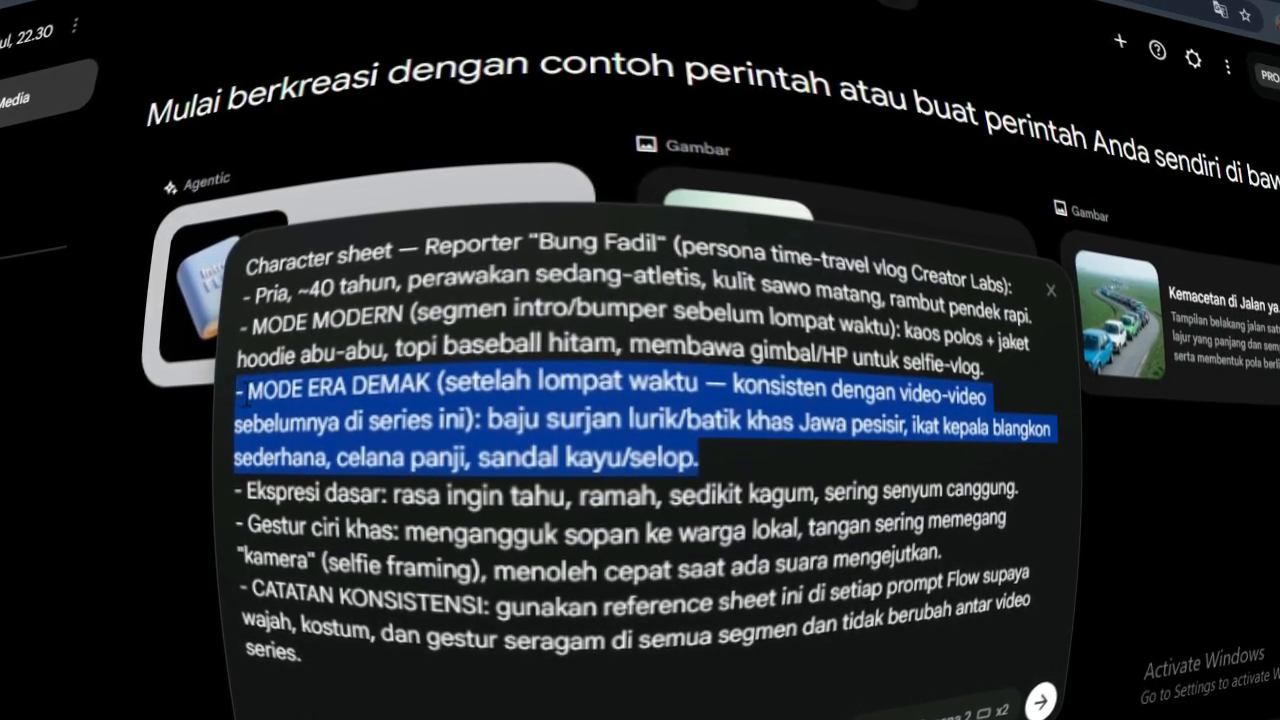
pyautogui.press('BackSpace')
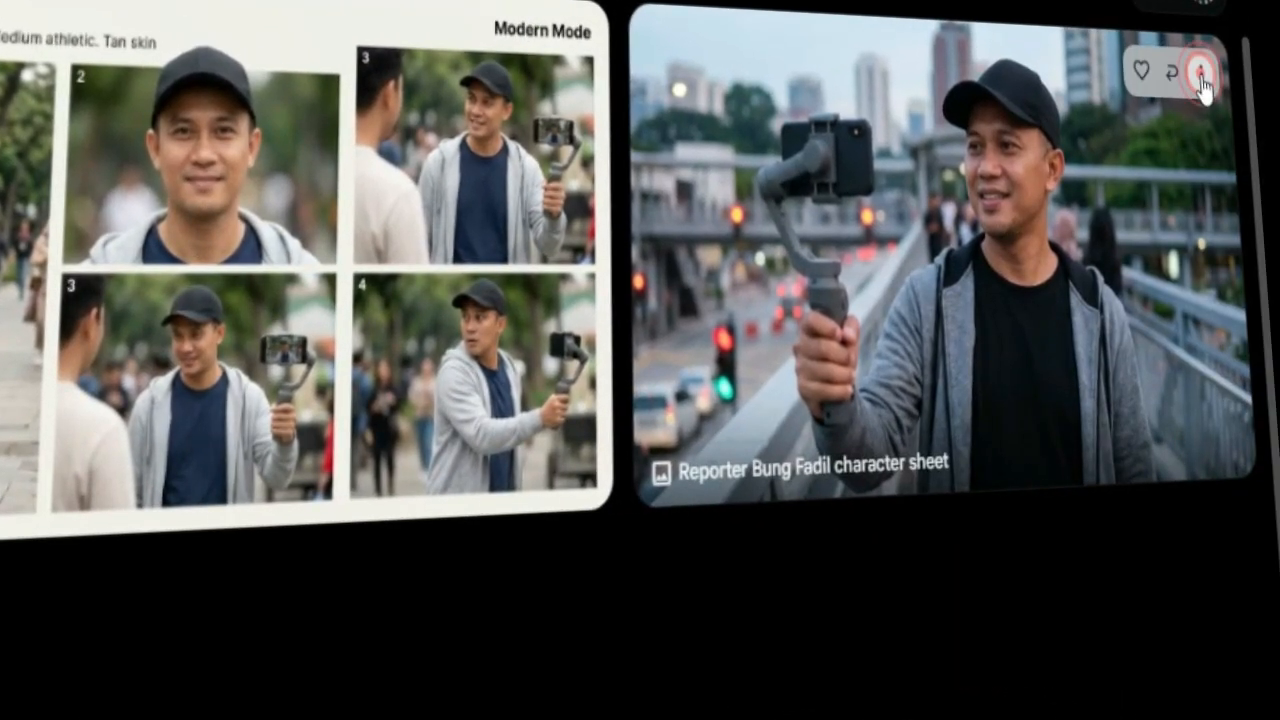
# Step: Move the generated image of the reporter holding a gimbal on the city overpass to the trash
pyautogui.click(1201, 70)
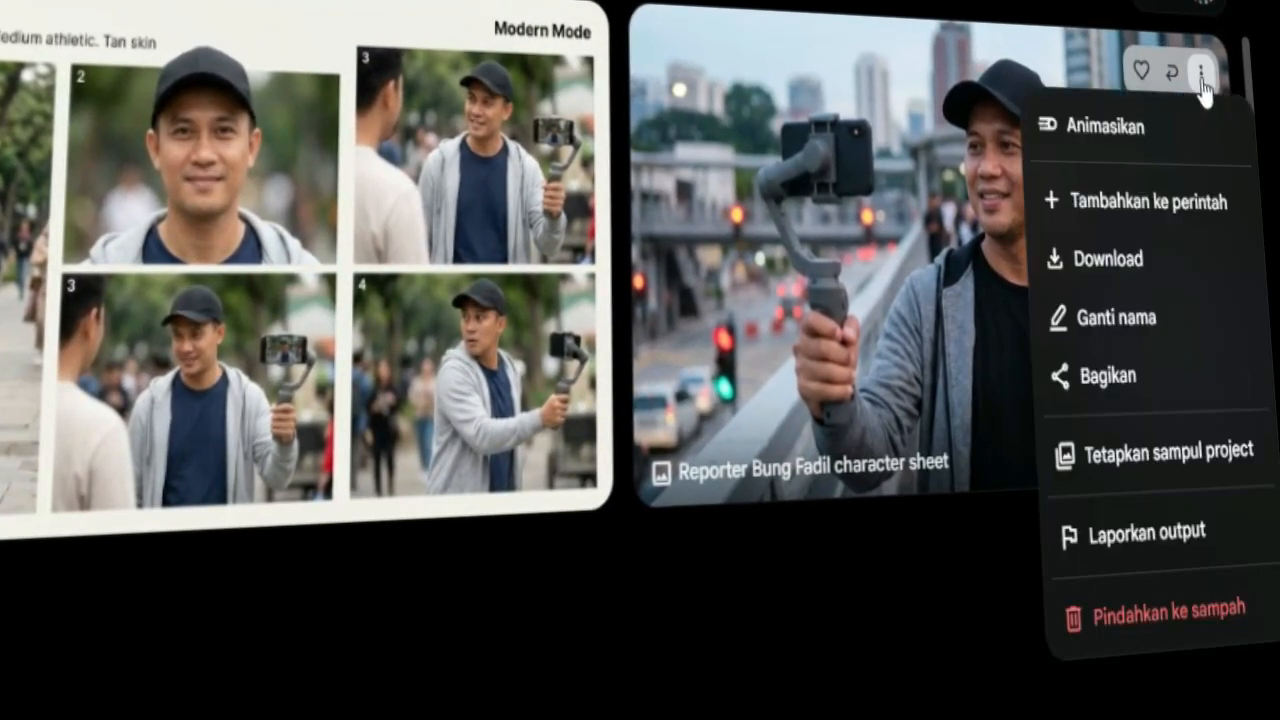
pyautogui.click(1168, 611)
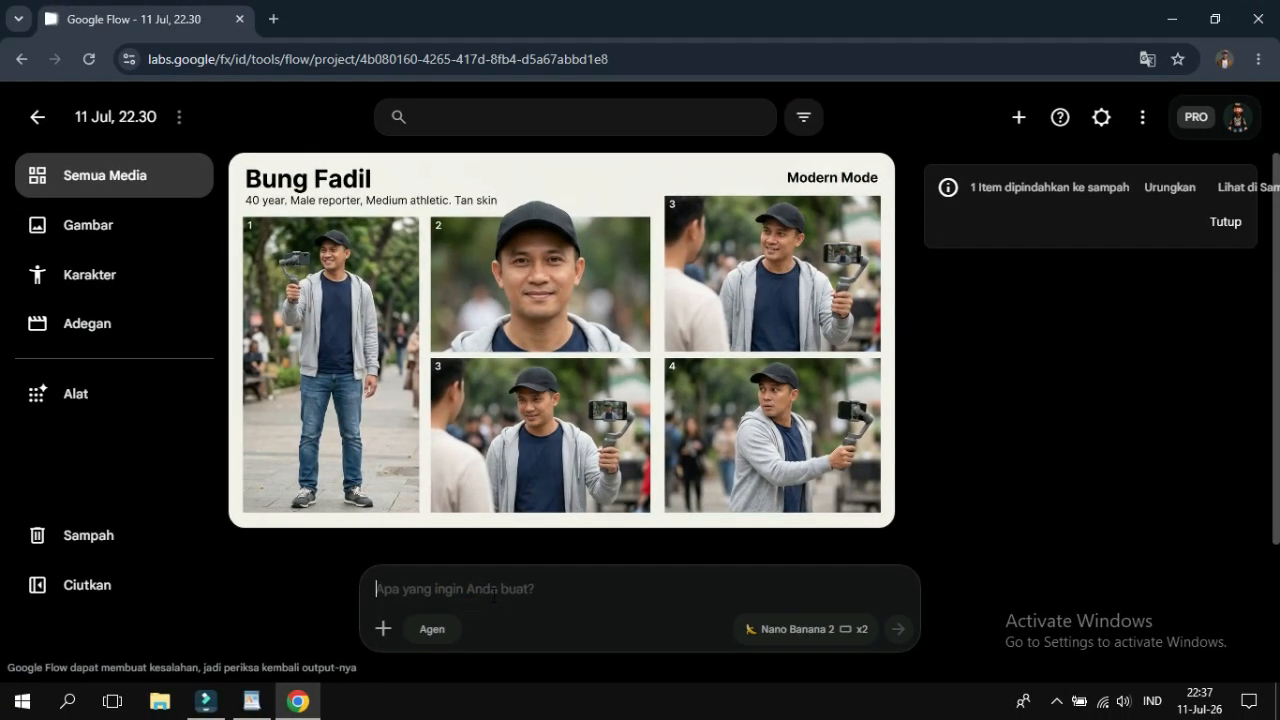
# Step: Paste the character sheet again, delete its MODE MODERN paragraph, and generate the Demak-era character images
pyautogui.hotkey('ctrl', 'v')
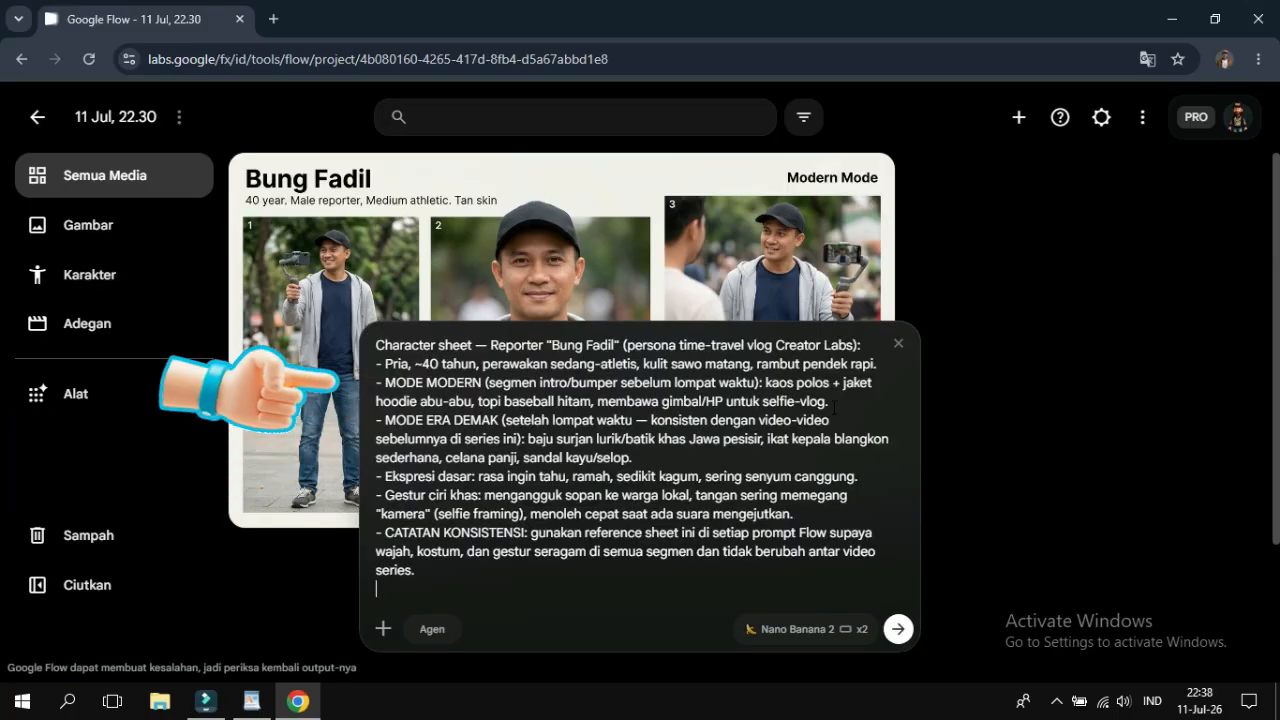
pyautogui.moveTo(833, 405); pyautogui.dragTo(385, 382)
pyautogui.press('BackSpace')
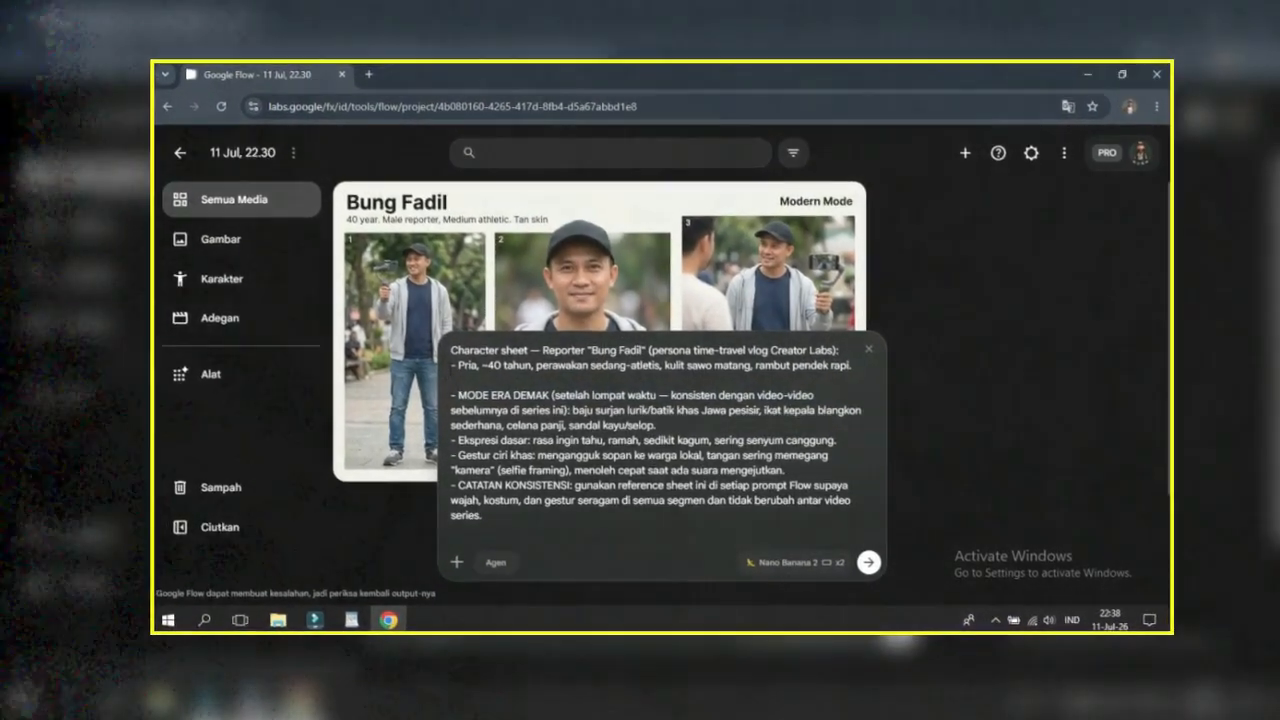
pyautogui.click(868, 562)
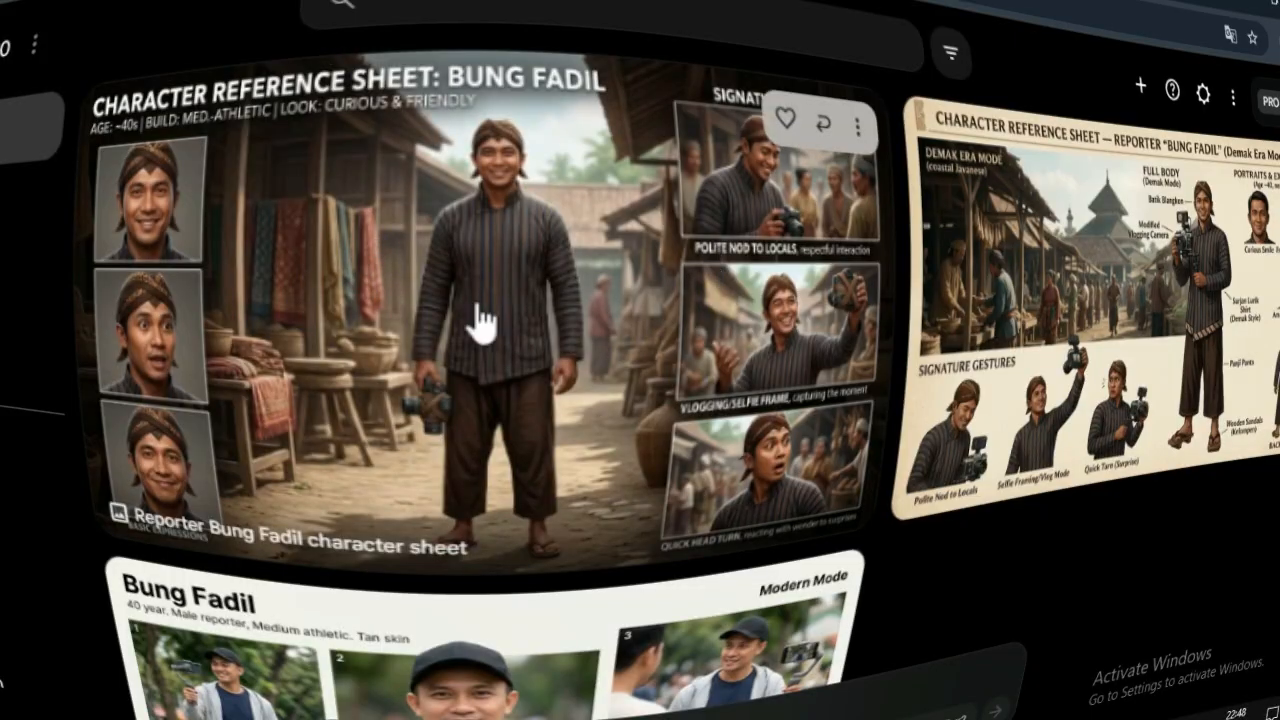
# Step: Find the Segmen 1 Flow prompt in the production guide and generate images for its opening shot using the modern-mode character reference
pyautogui.click(669, 365)
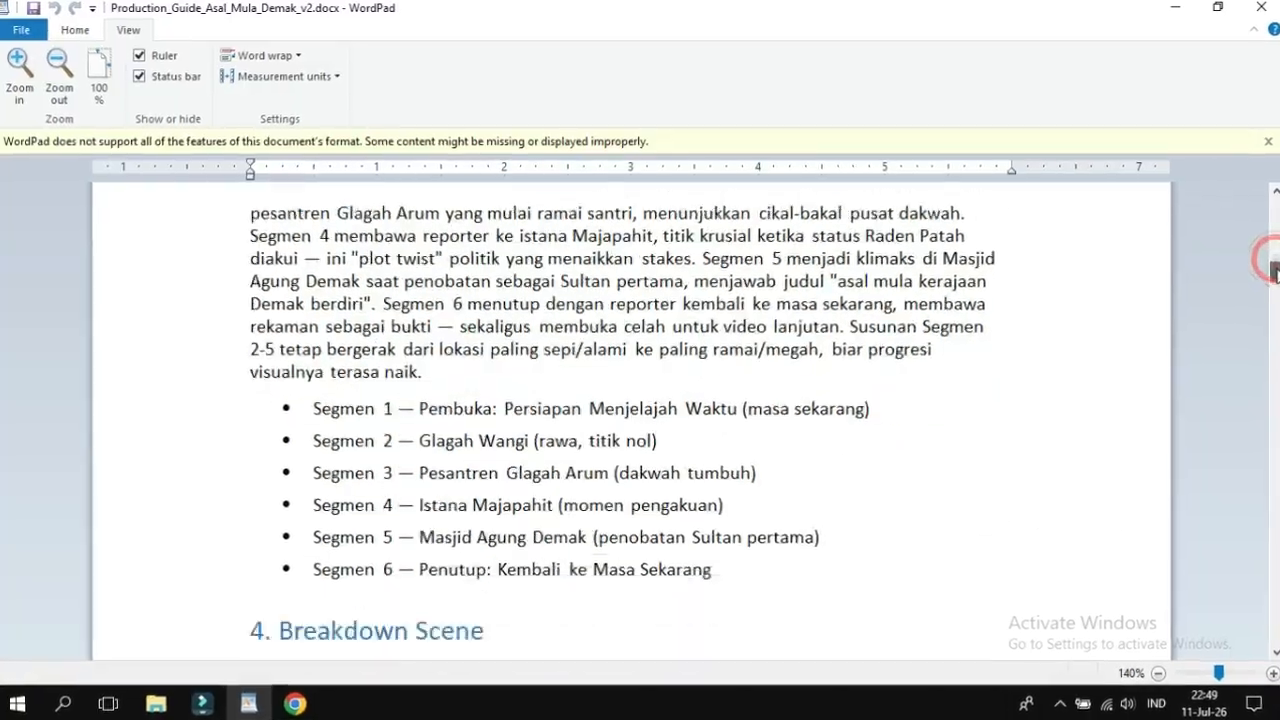
pyautogui.moveTo(1276, 274); pyautogui.dragTo(1276, 294)
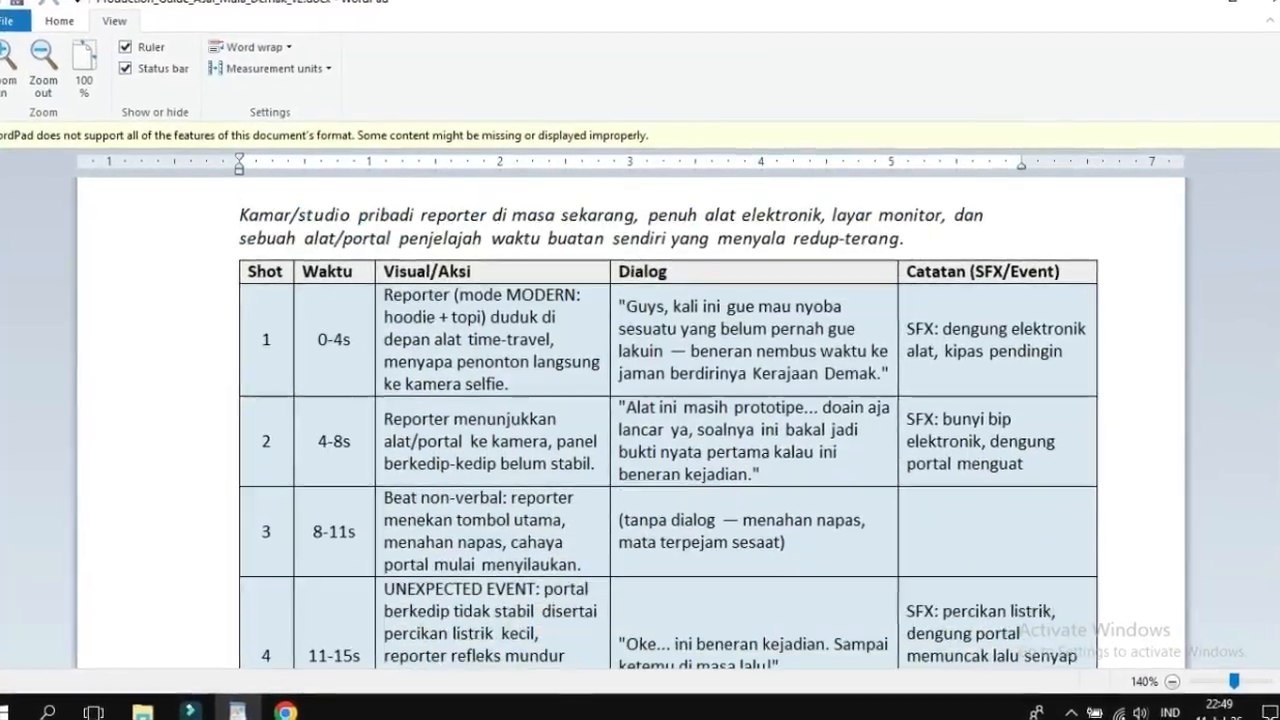
pyautogui.scroll(3, 395, 420)
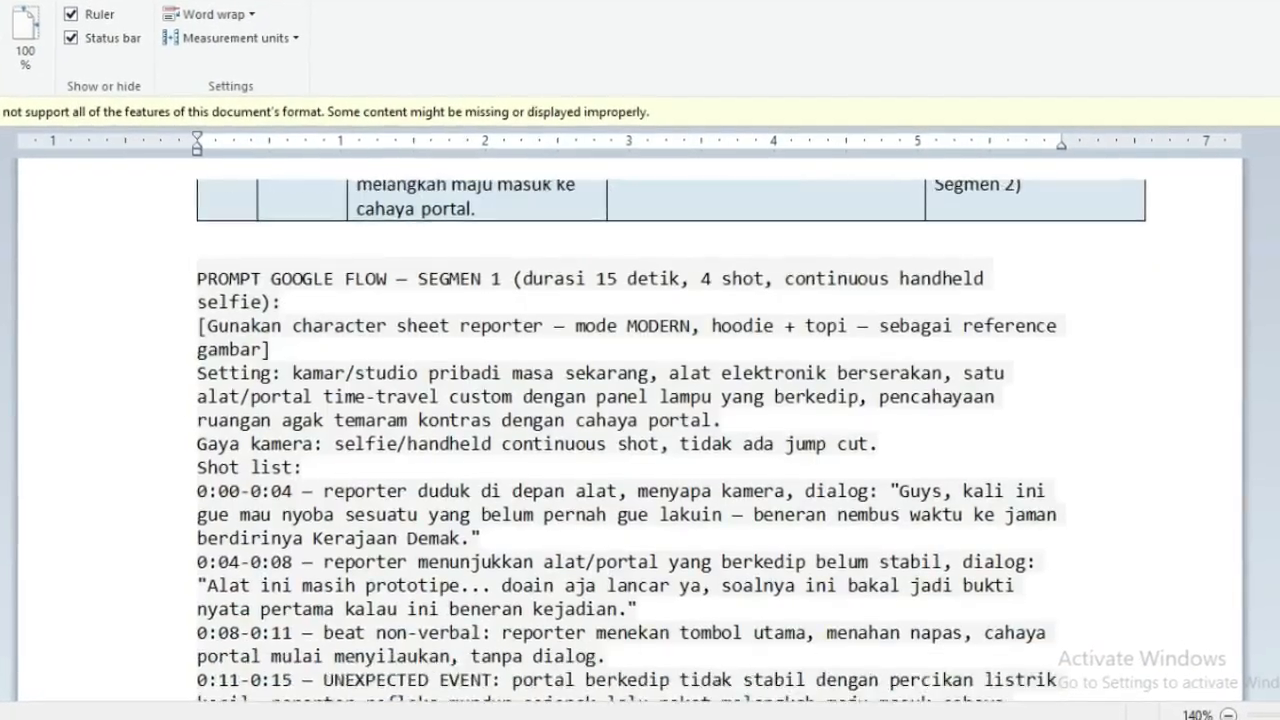
pyautogui.scroll(-1, 640, 430)
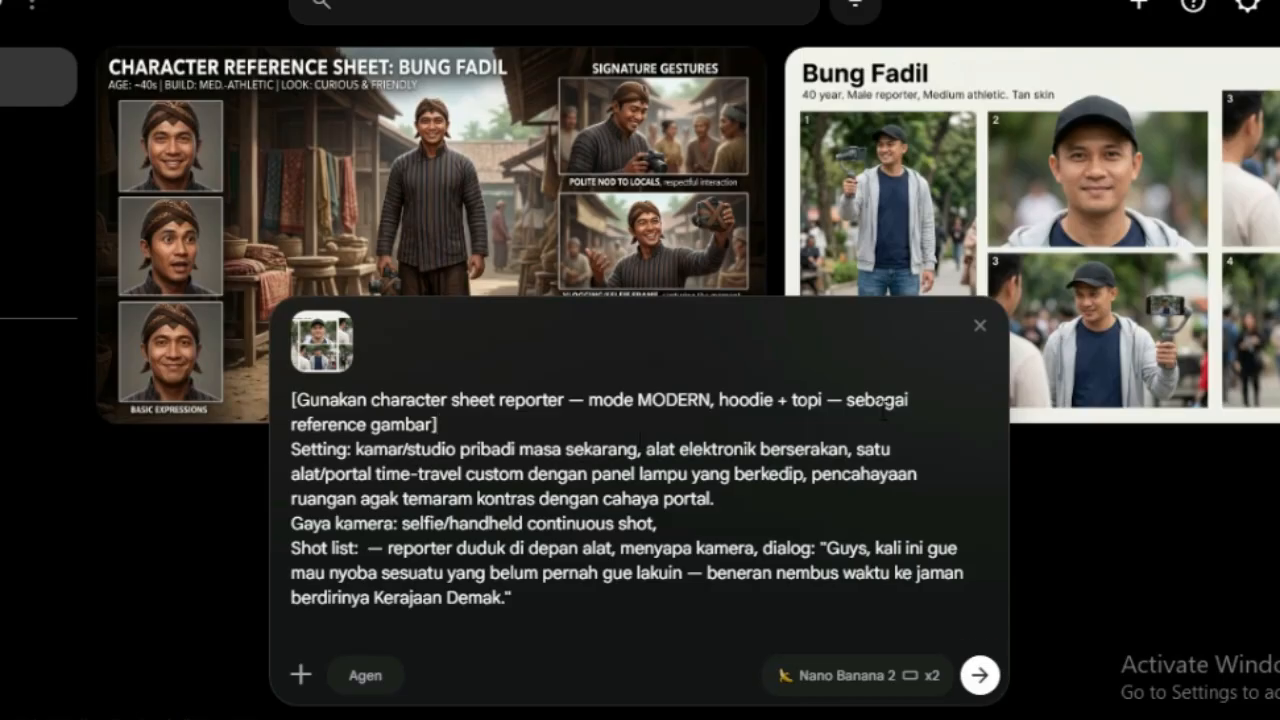
pyautogui.click(980, 677)
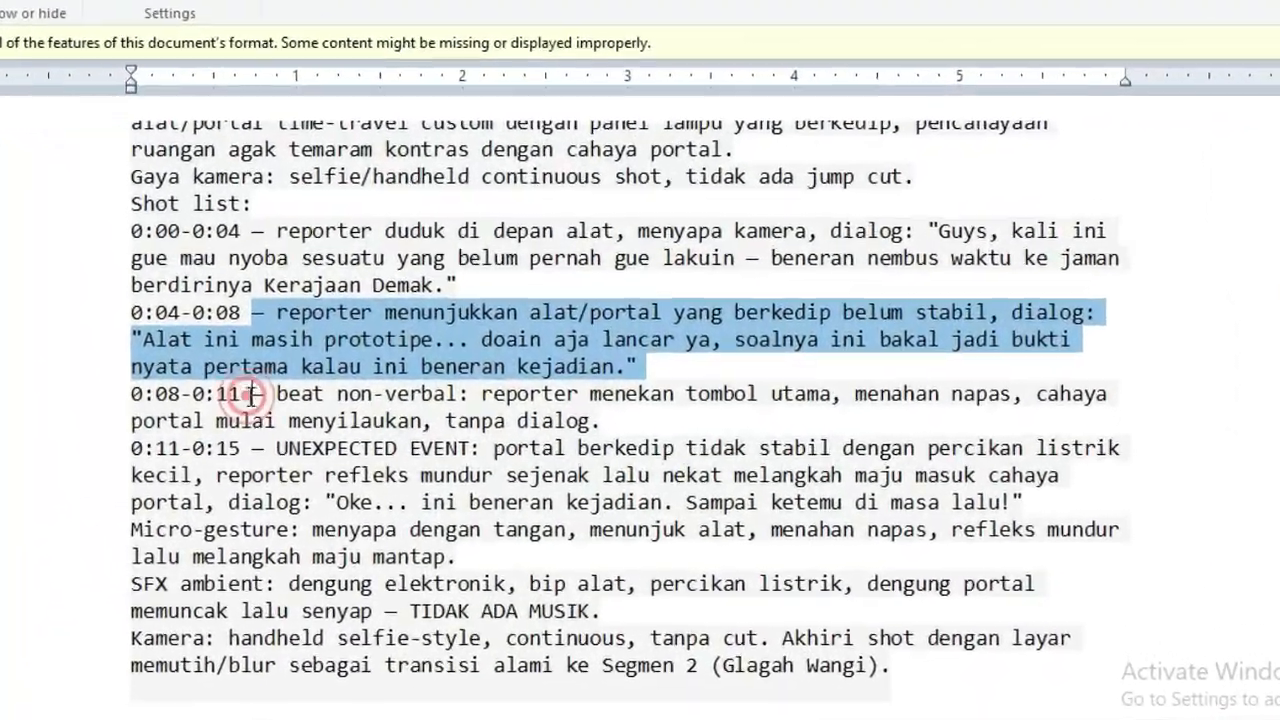
# Step: Replace the prompt's shot description with the guide's 0:08-0:11 non-verbal beat of the reporter pushing the main button
pyautogui.moveTo(250, 395); pyautogui.dragTo(598, 421)
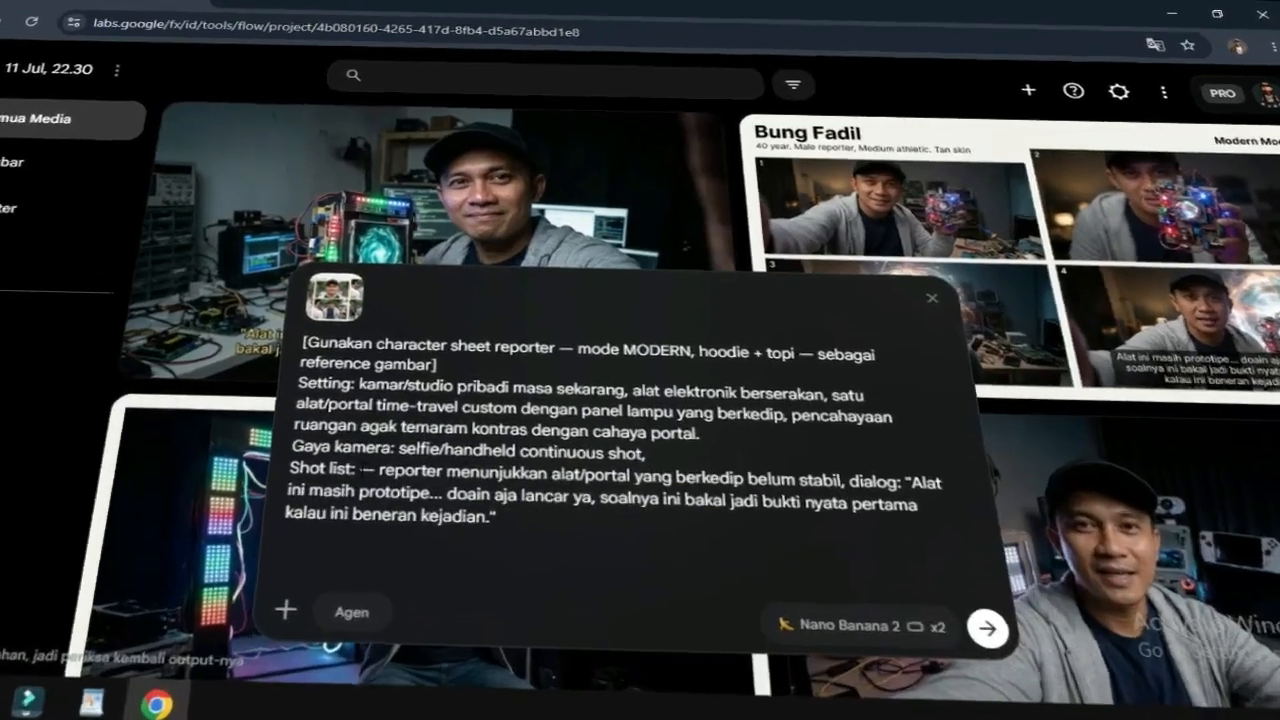
pyautogui.click(376, 554)
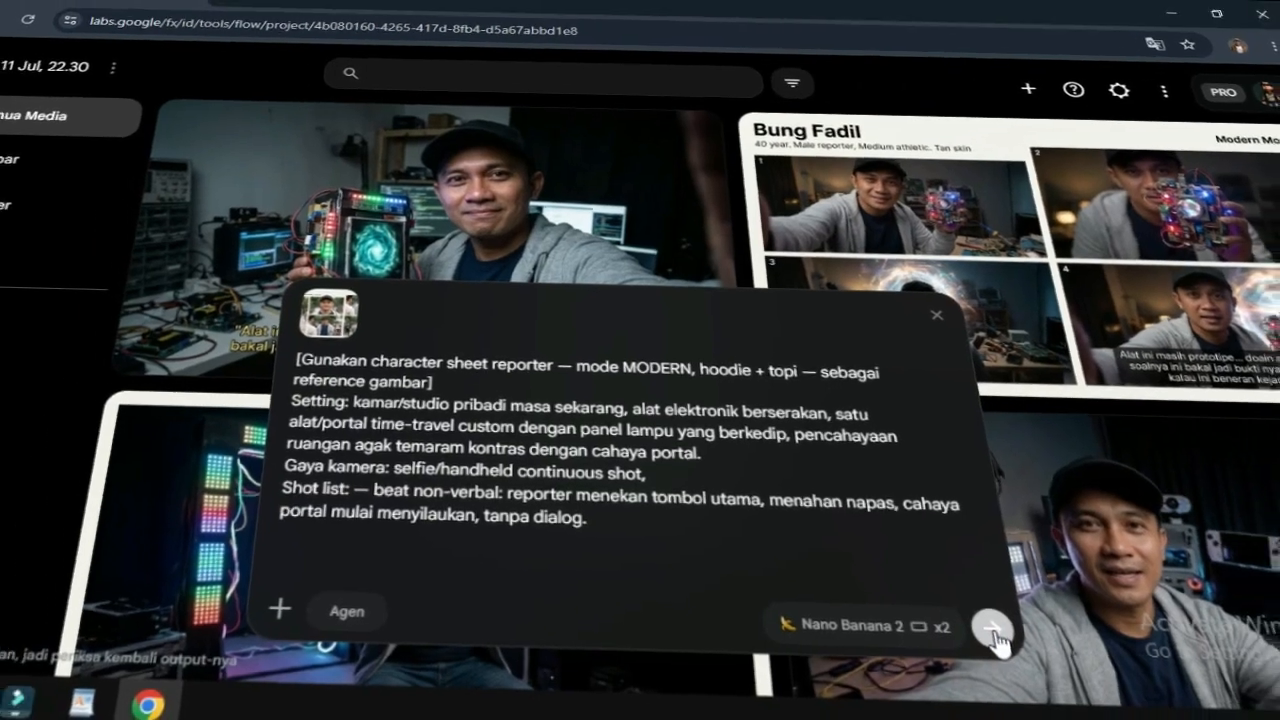
# Step: Generate the main-button images, then reuse the prompt with its shot description replaced by the guide's 0:11-0:15 unexpected-event beat
pyautogui.click(1033, 630)
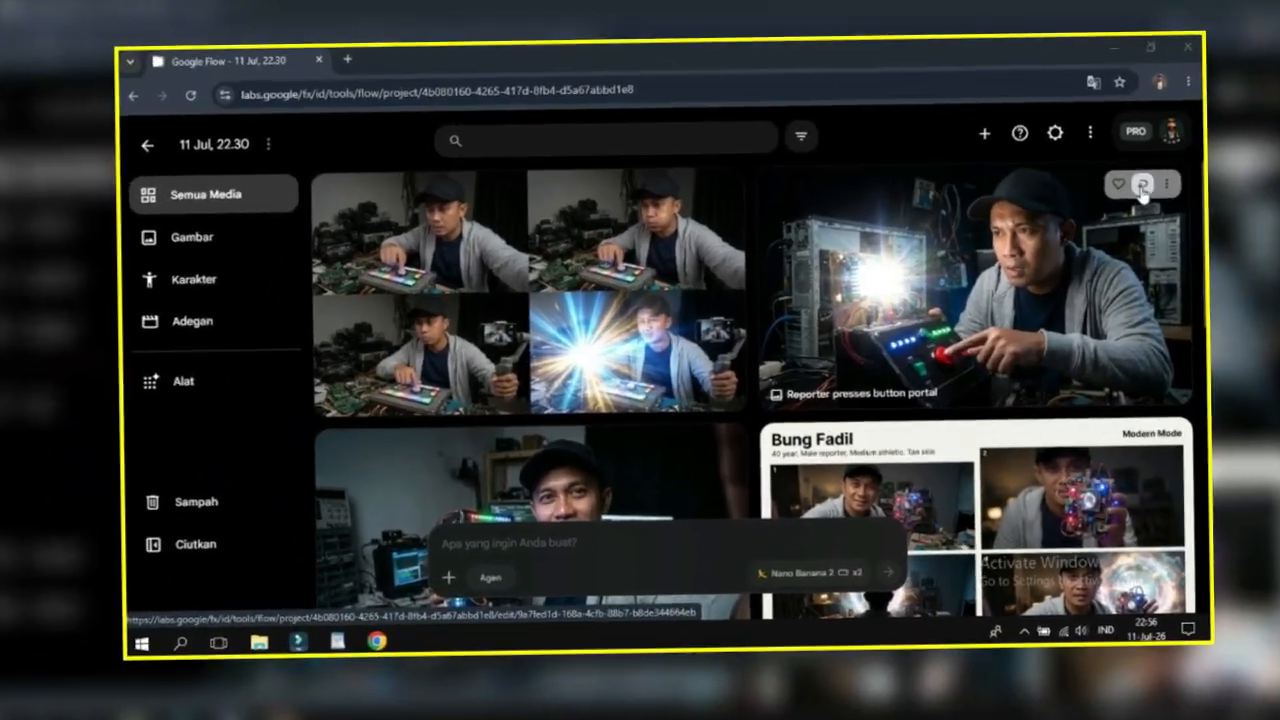
pyautogui.click(1213, 57)
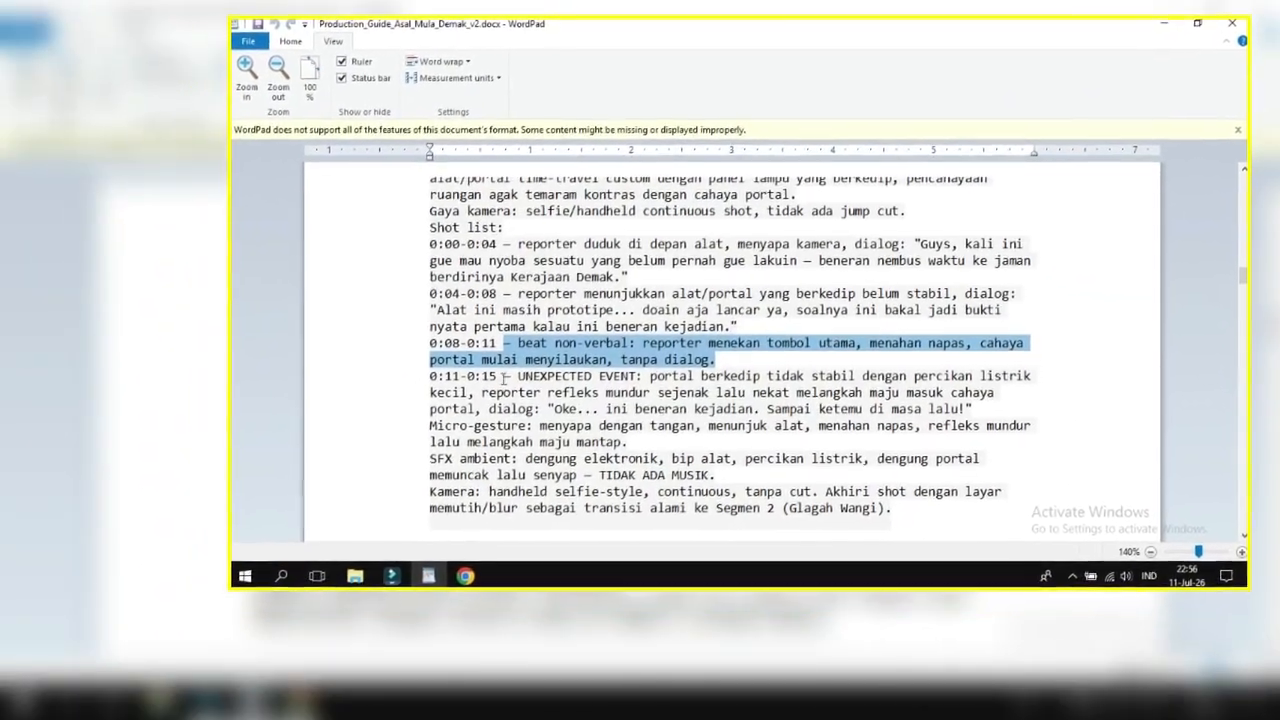
pyautogui.moveTo(481, 389); pyautogui.dragTo(995, 397)
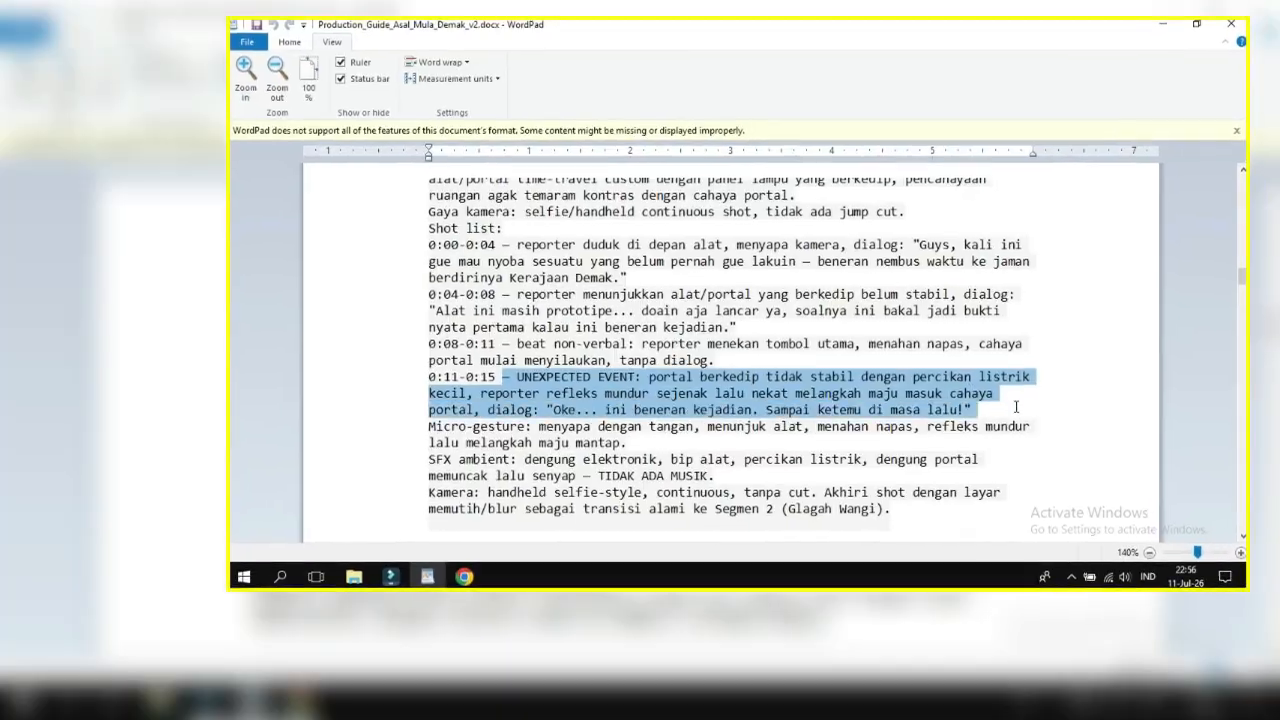
pyautogui.rightClick(947, 388)
pyautogui.click(928, 441)
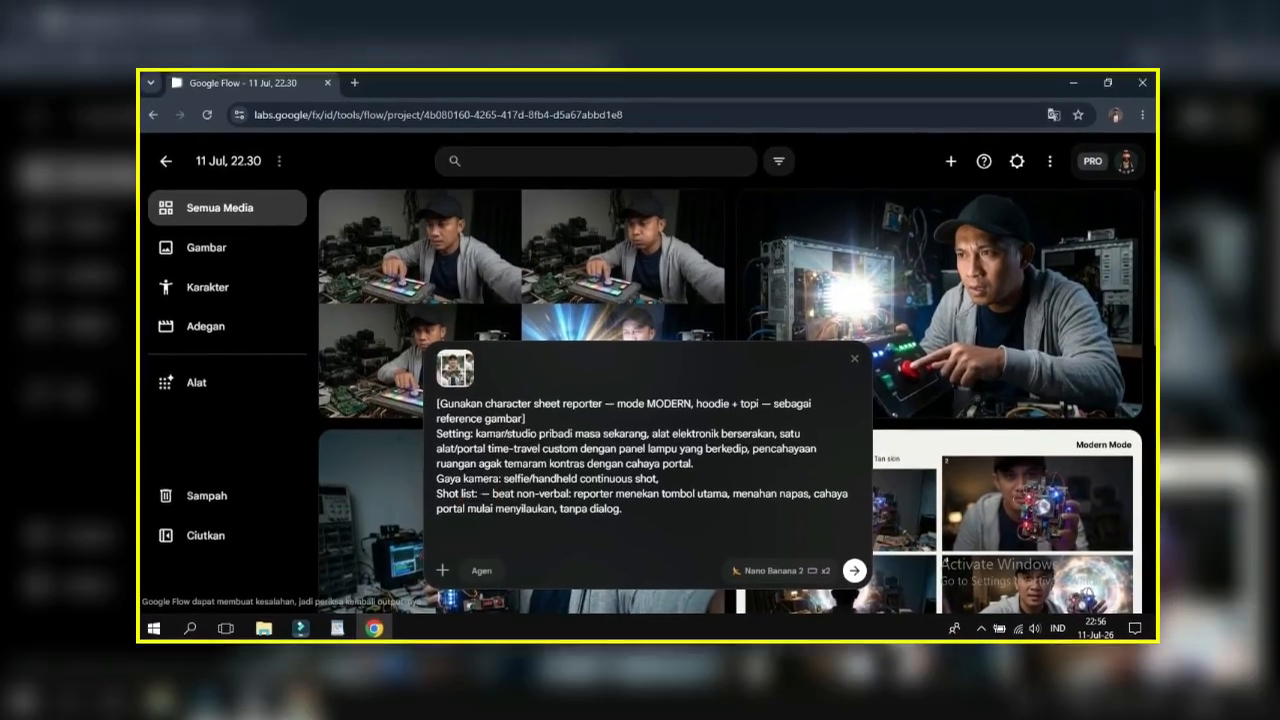
pyautogui.moveTo(481, 493); pyautogui.dragTo(630, 512)
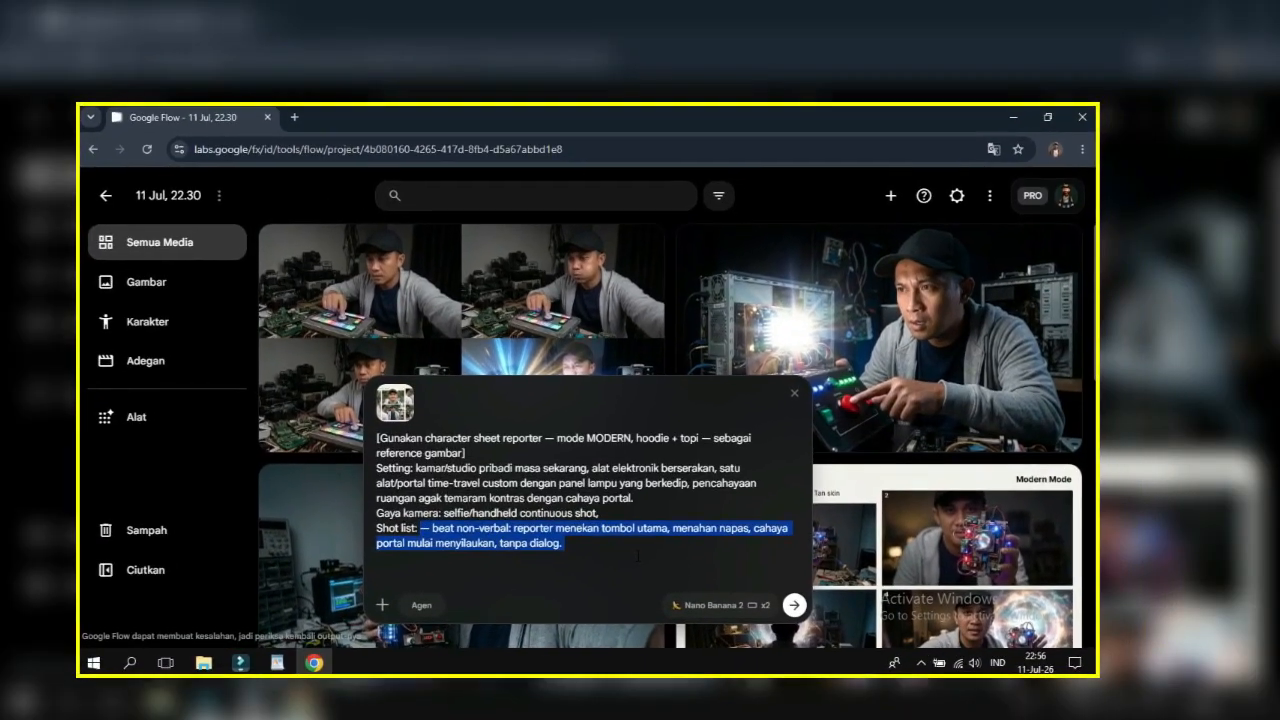
pyautogui.hotkey('ctrl', 'v')
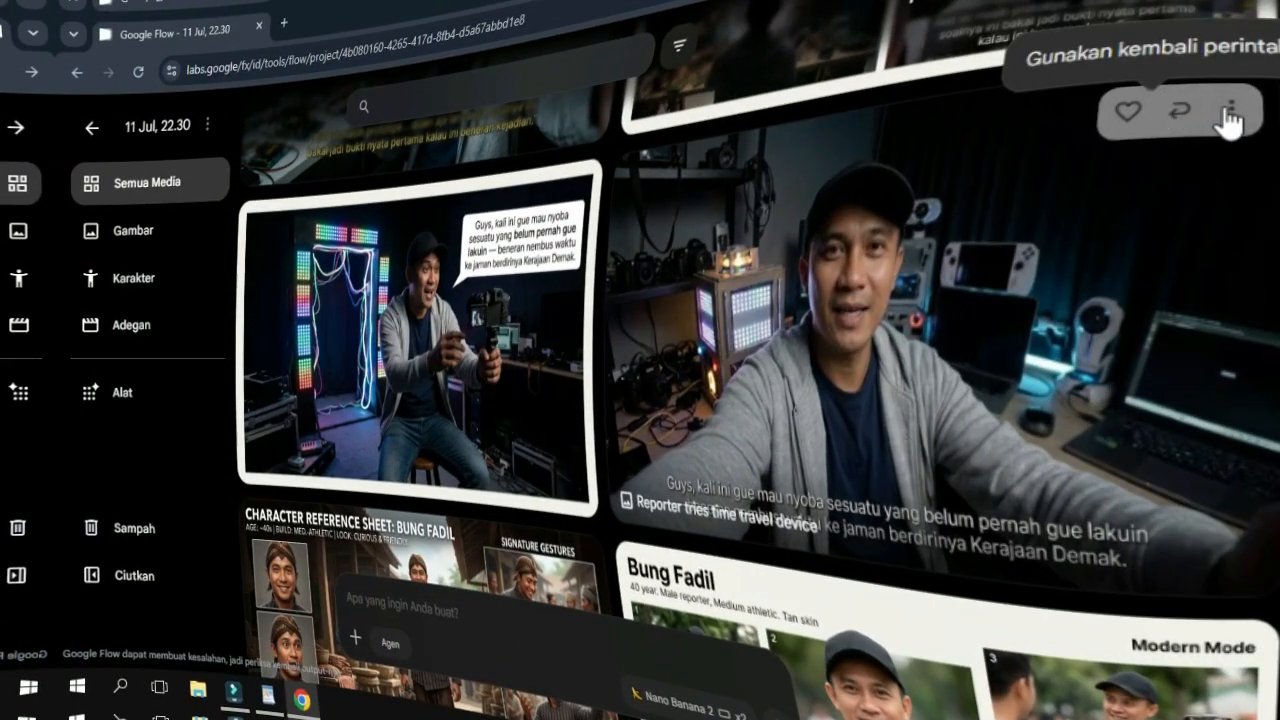
# Step: Reuse the prompt of the selfie greeting image and set the output to one 16:9 video of 10 seconds using assets
pyautogui.click(1180, 116)
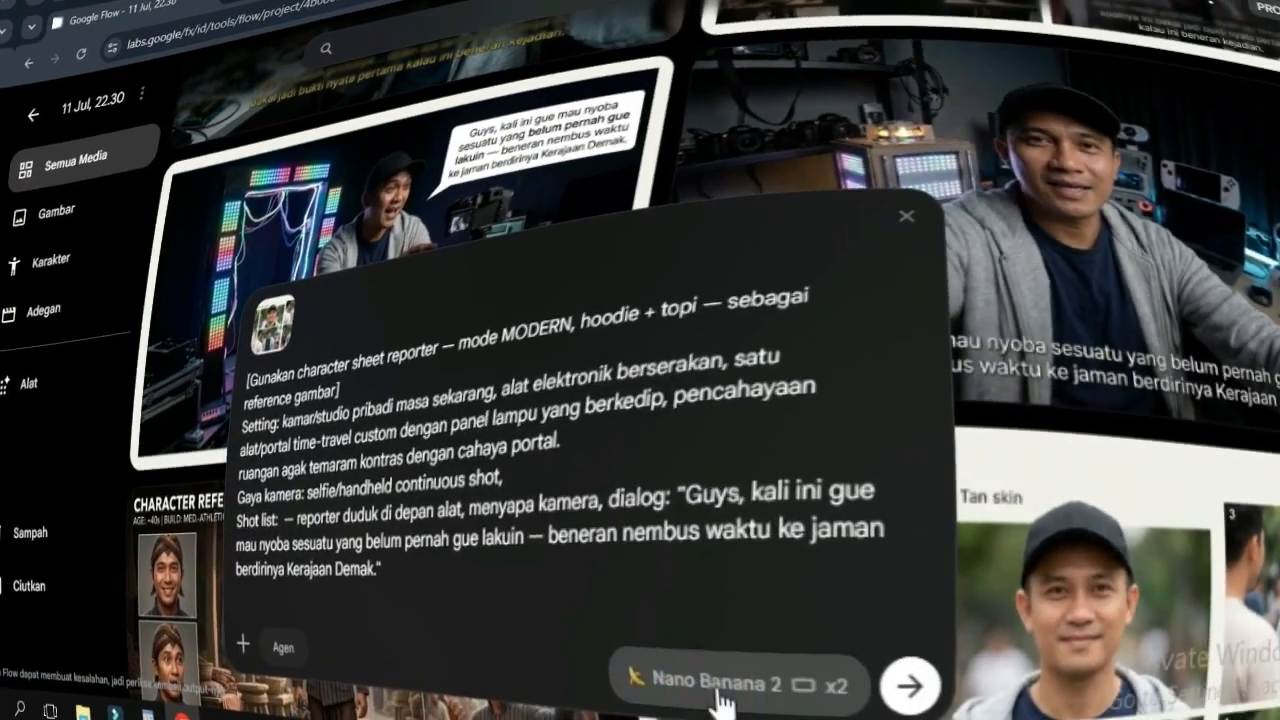
pyautogui.click(675, 708)
pyautogui.click(876, 258)
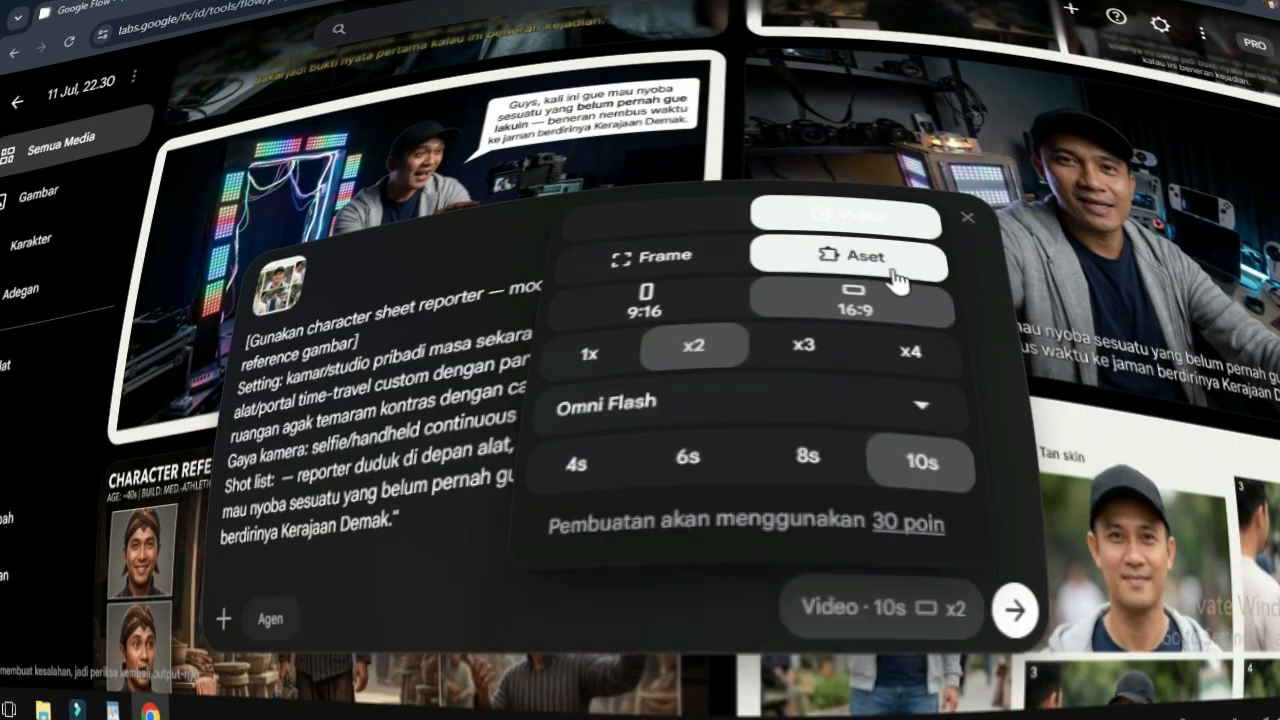
pyautogui.click(590, 356)
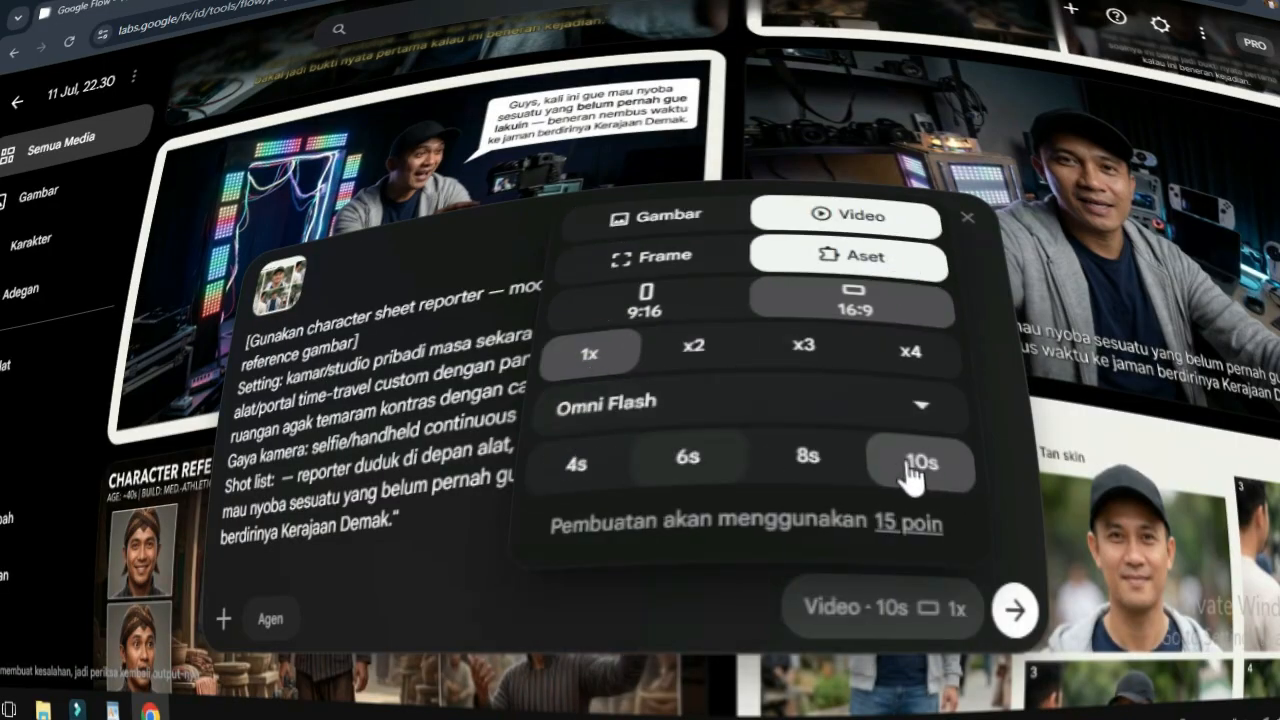
# Step: Add "tidak ada jump cut." to the video prompt's setting and "daam bahasa indonesia" after the word dialog
pyautogui.click(447, 533)
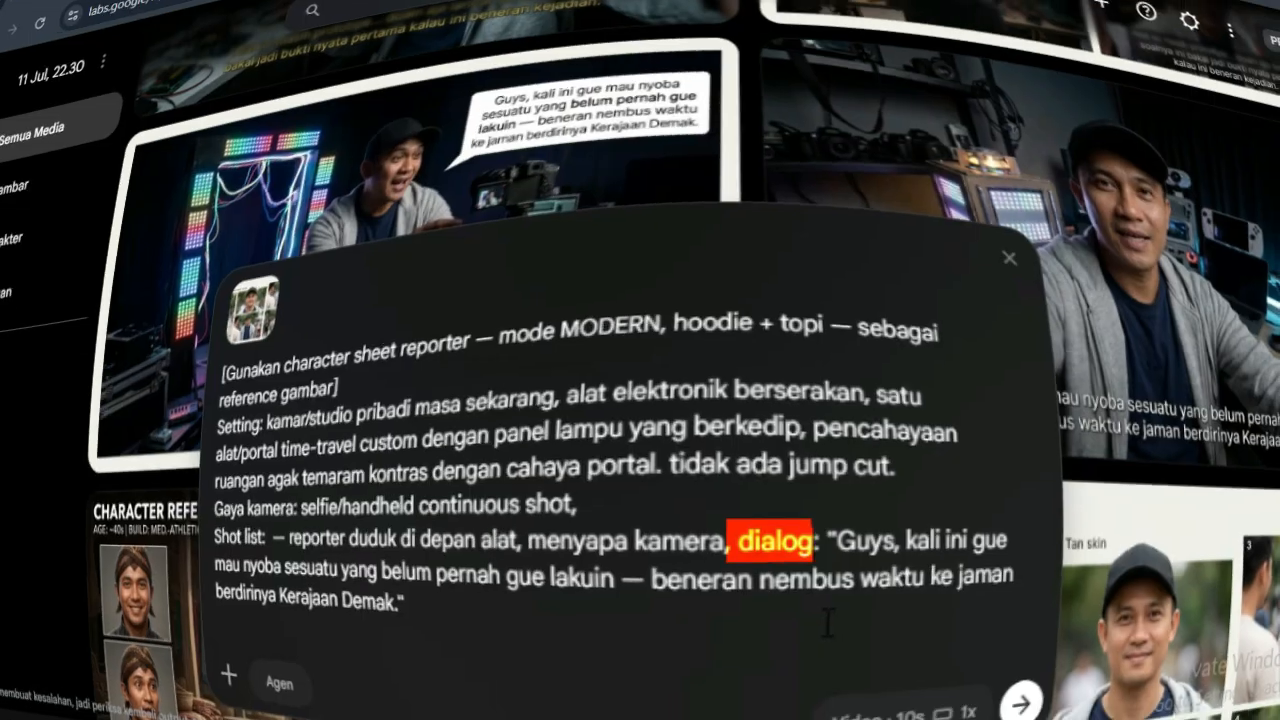
pyautogui.write('daam bahasa indonesia')
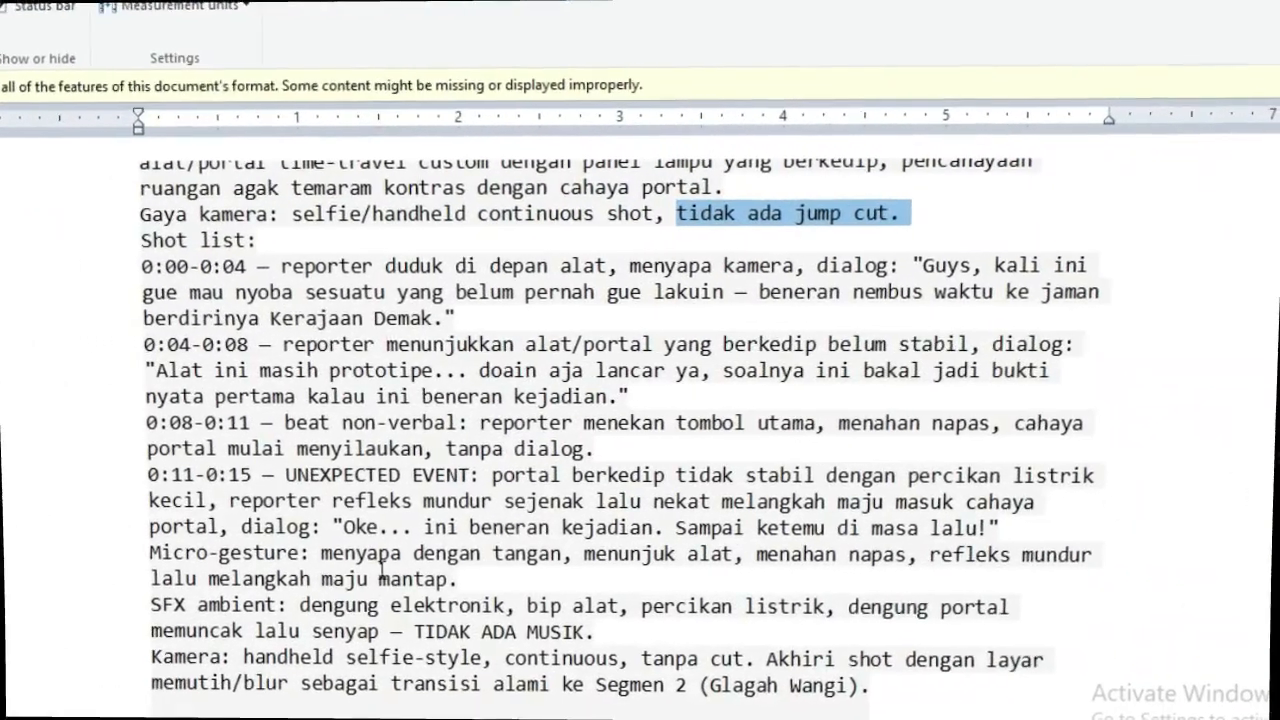
# Step: Copy the guide's hand-greeting micro-gesture, "dengung elektronik" ambient SFX and "Kamera: handheld selfie-style" into the end of the video prompt
pyautogui.click(1236, 533)
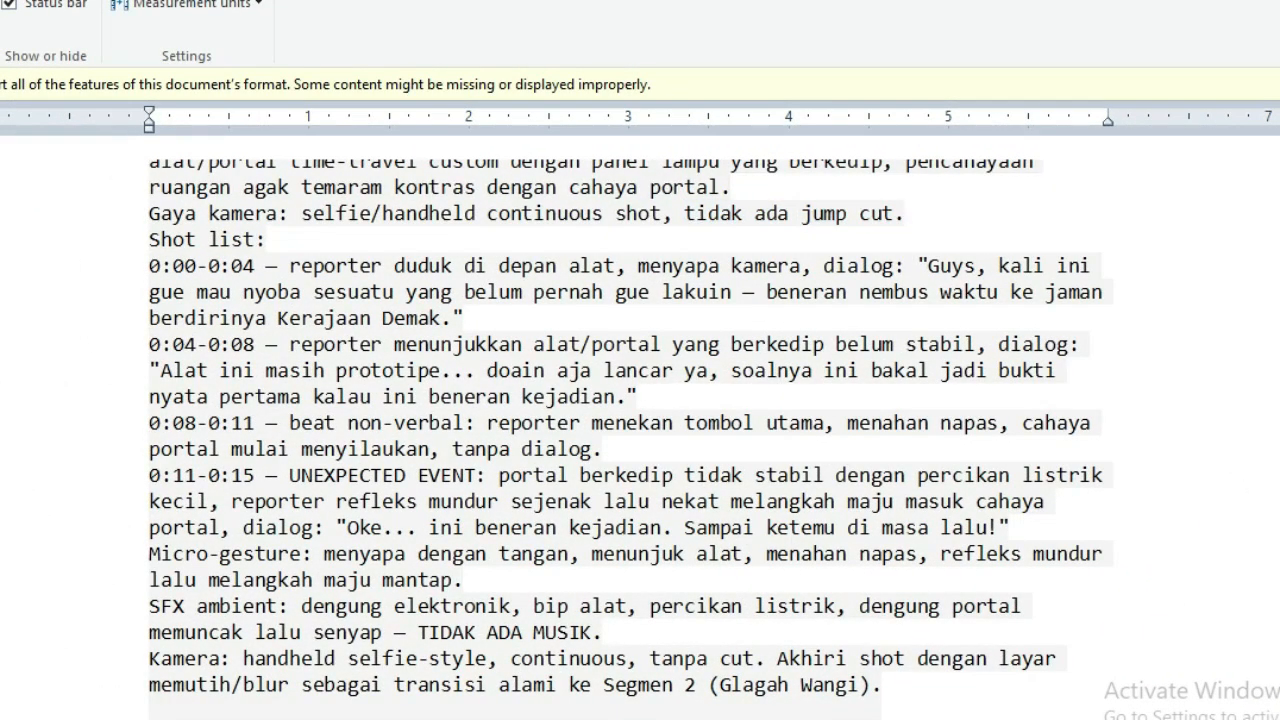
pyautogui.scroll(-3, 630, 440)
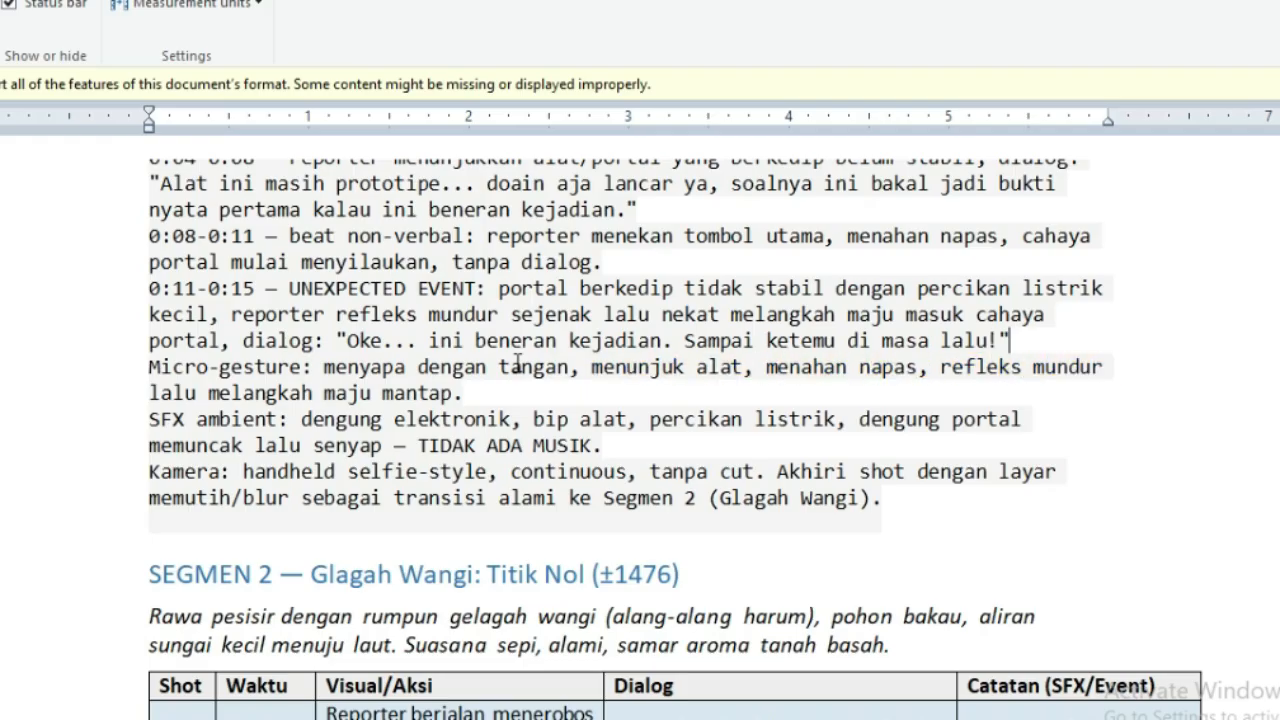
pyautogui.scroll(3, 517, 365)
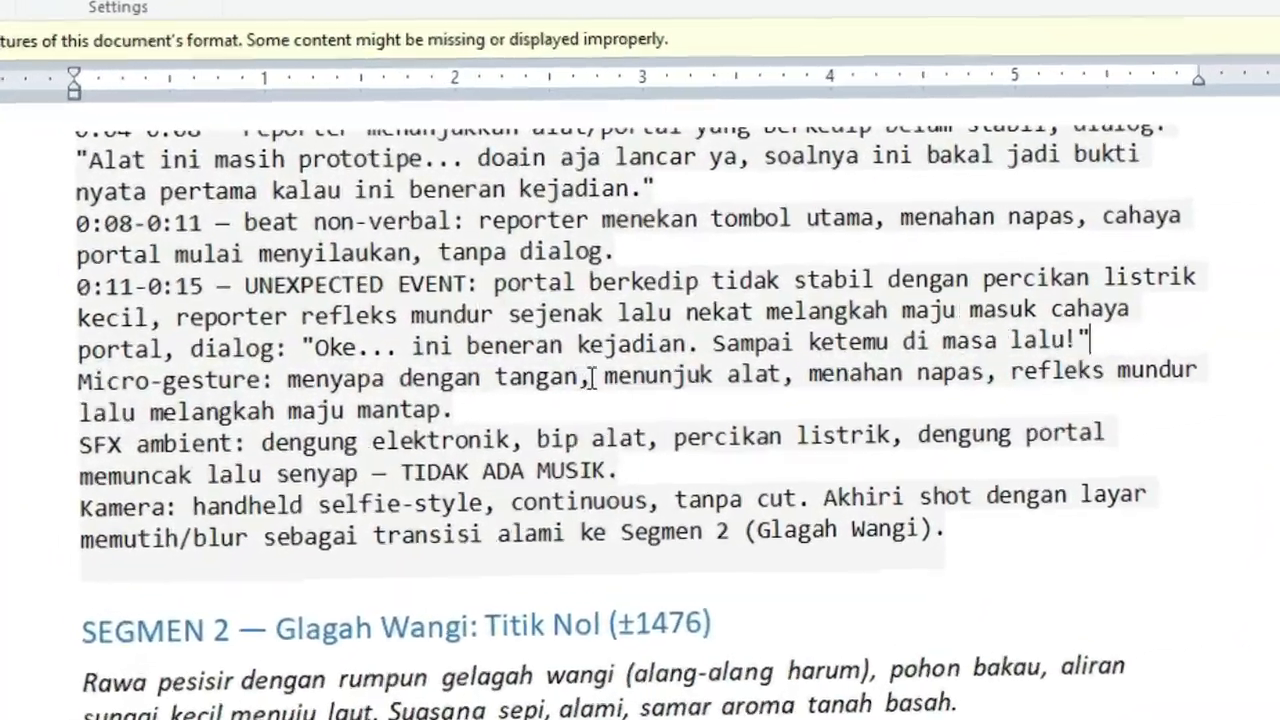
pyautogui.moveTo(591, 378); pyautogui.dragTo(271, 380)
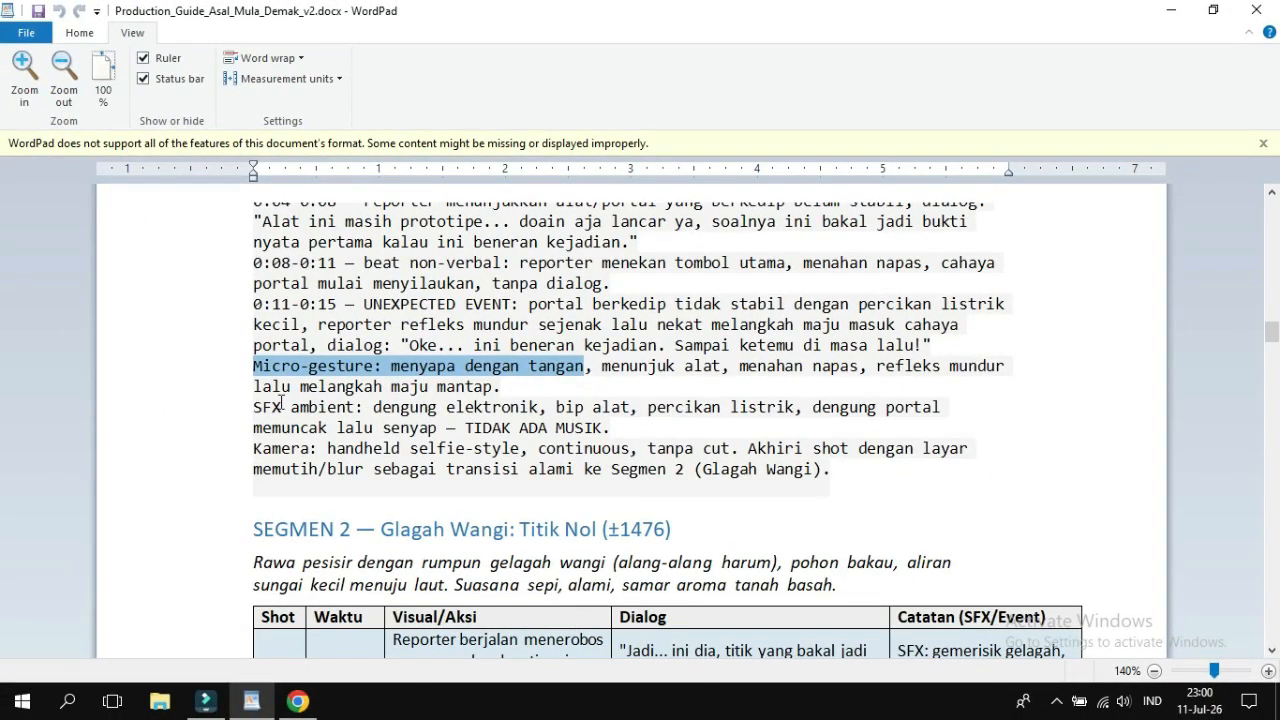
pyautogui.moveTo(540, 407); pyautogui.dragTo(418, 408)
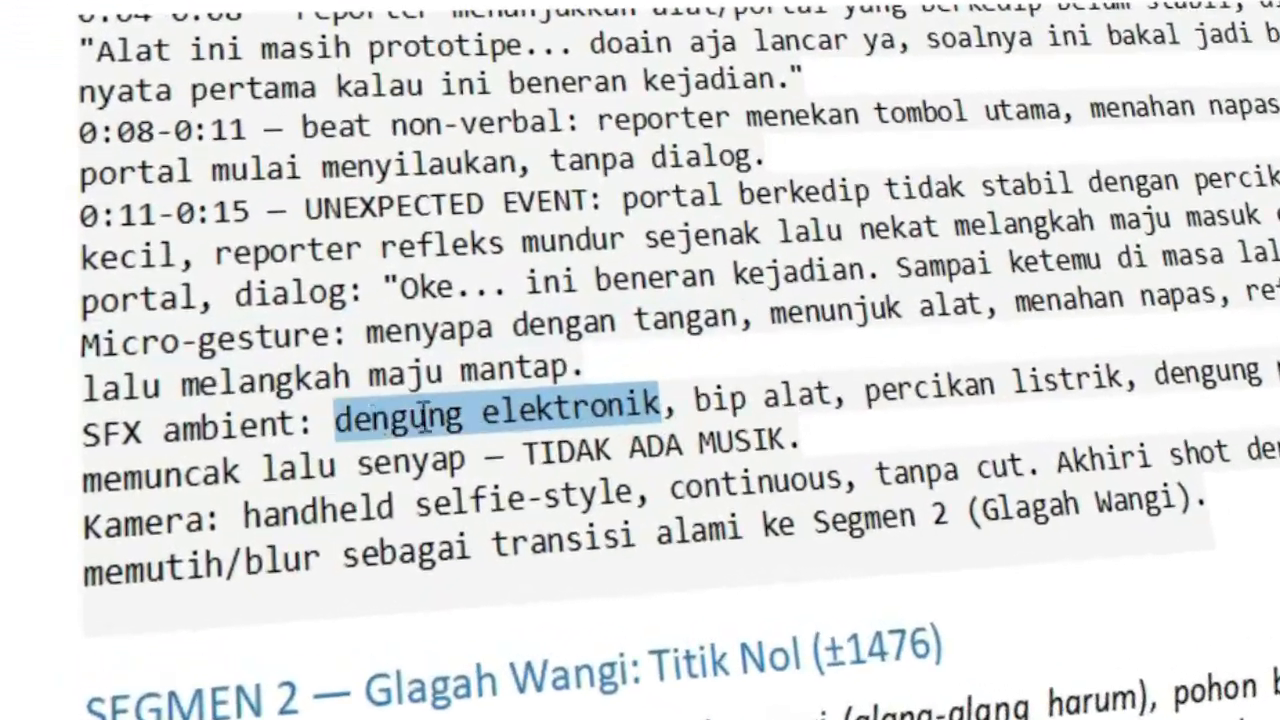
pyautogui.rightClick(125, 428)
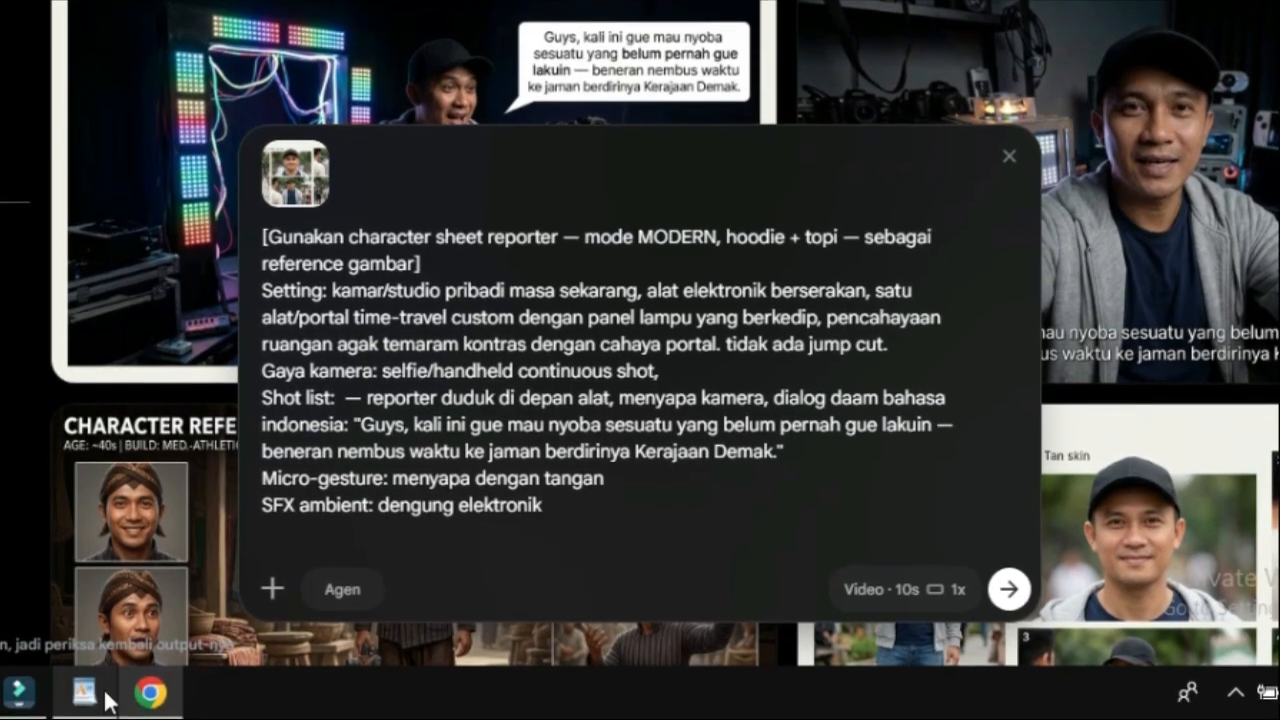
pyautogui.click(105, 703)
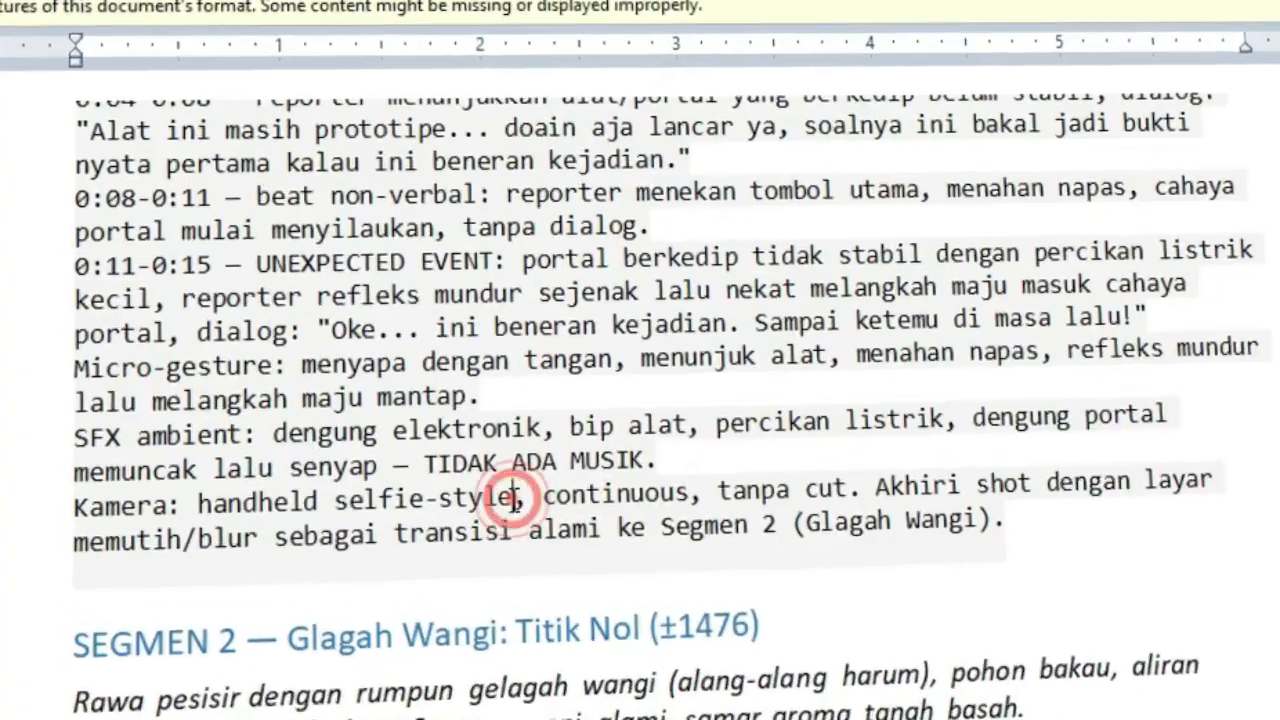
pyautogui.moveTo(522, 448); pyautogui.dragTo(288, 449)
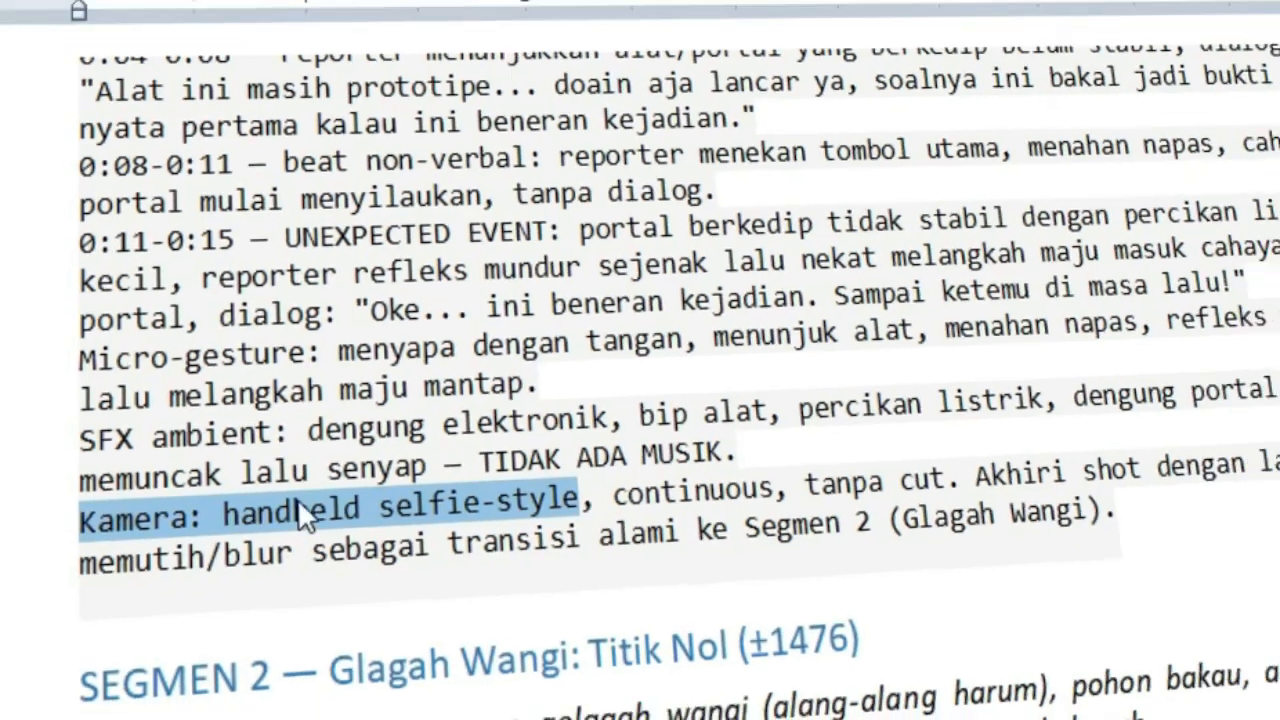
pyautogui.rightClick(190, 512)
pyautogui.click(230, 560)
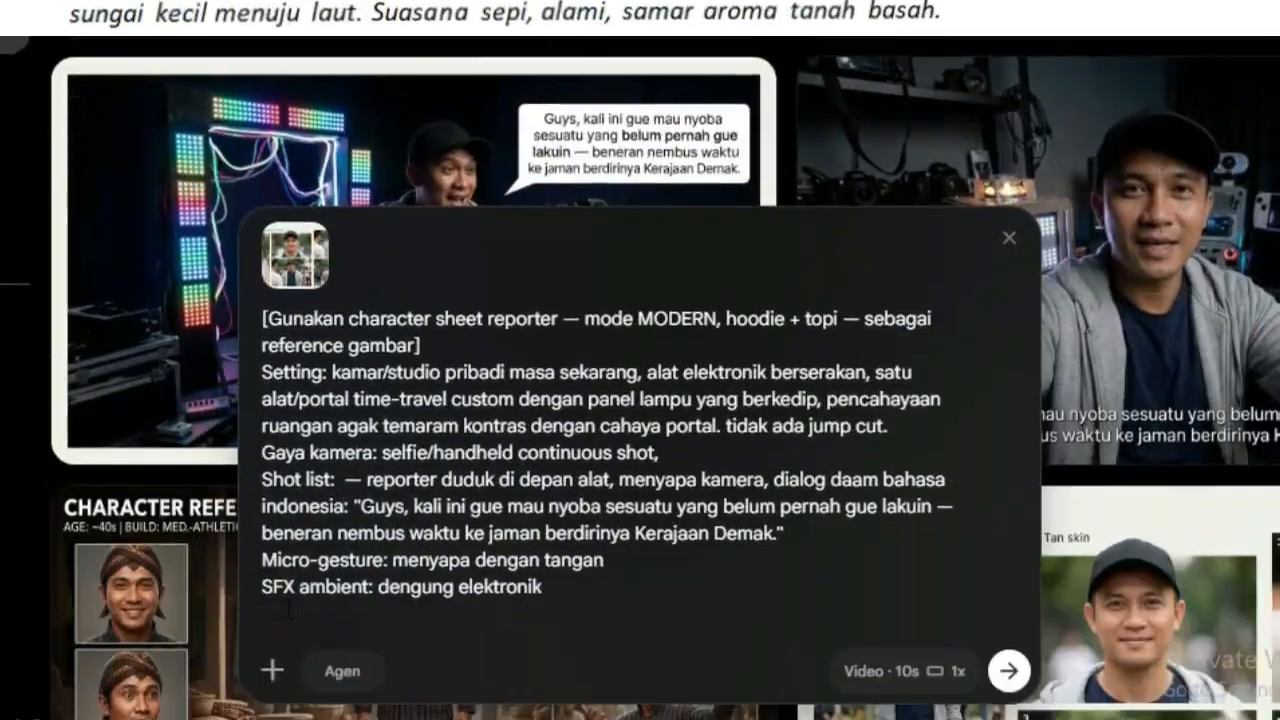
pyautogui.hotkey('ctrl', 'v')
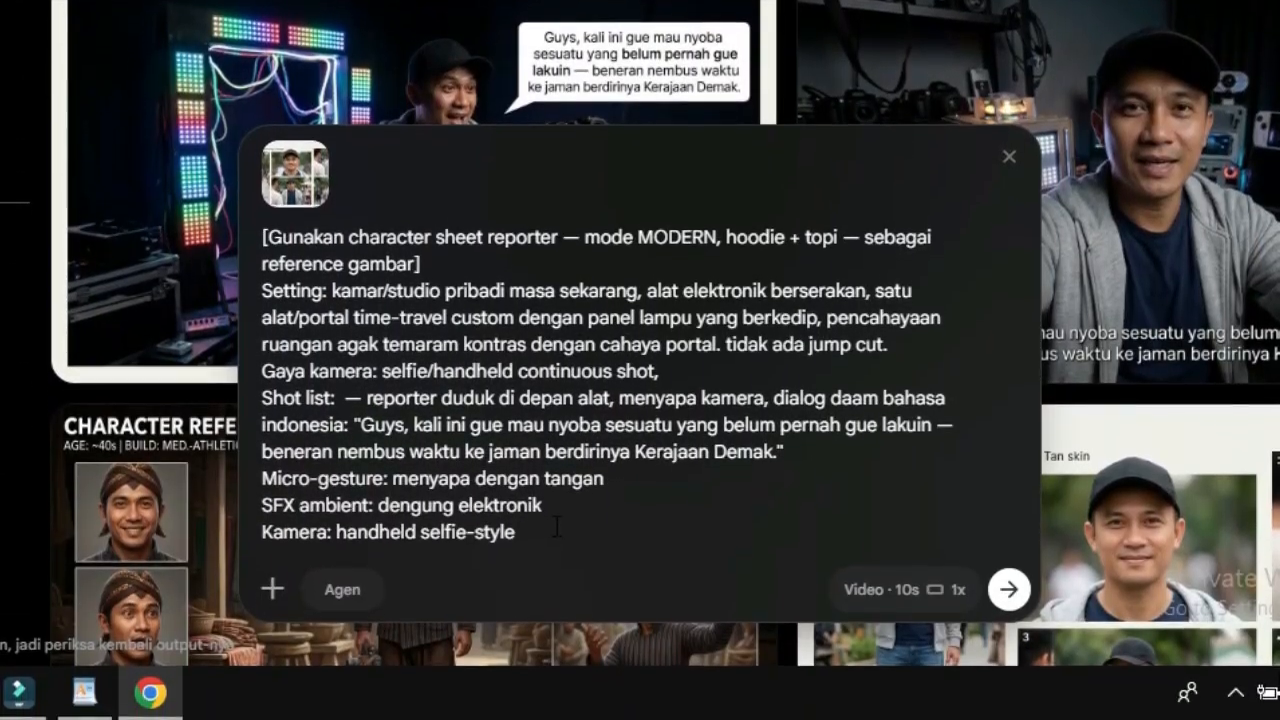
# Step: Replace the video prompt's character-sheet reference with the selfie image of the reporter greeting the camera
pyautogui.click(295, 172)
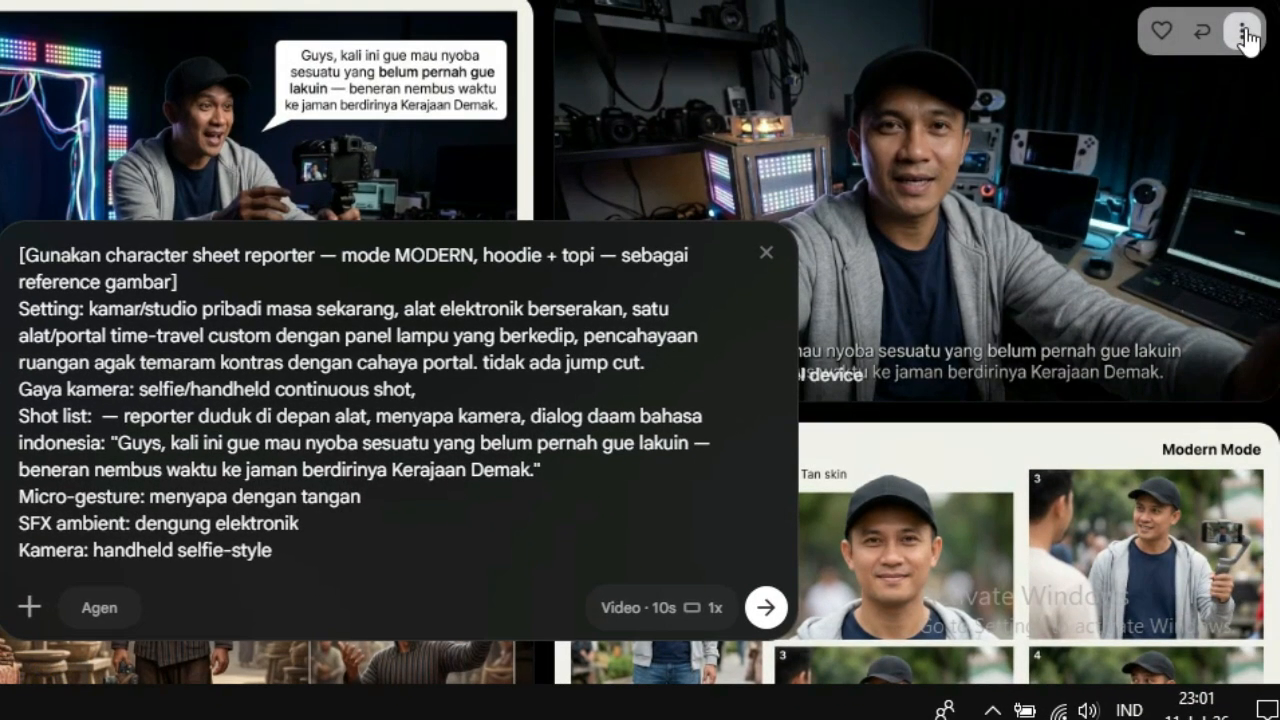
pyautogui.click(1245, 38)
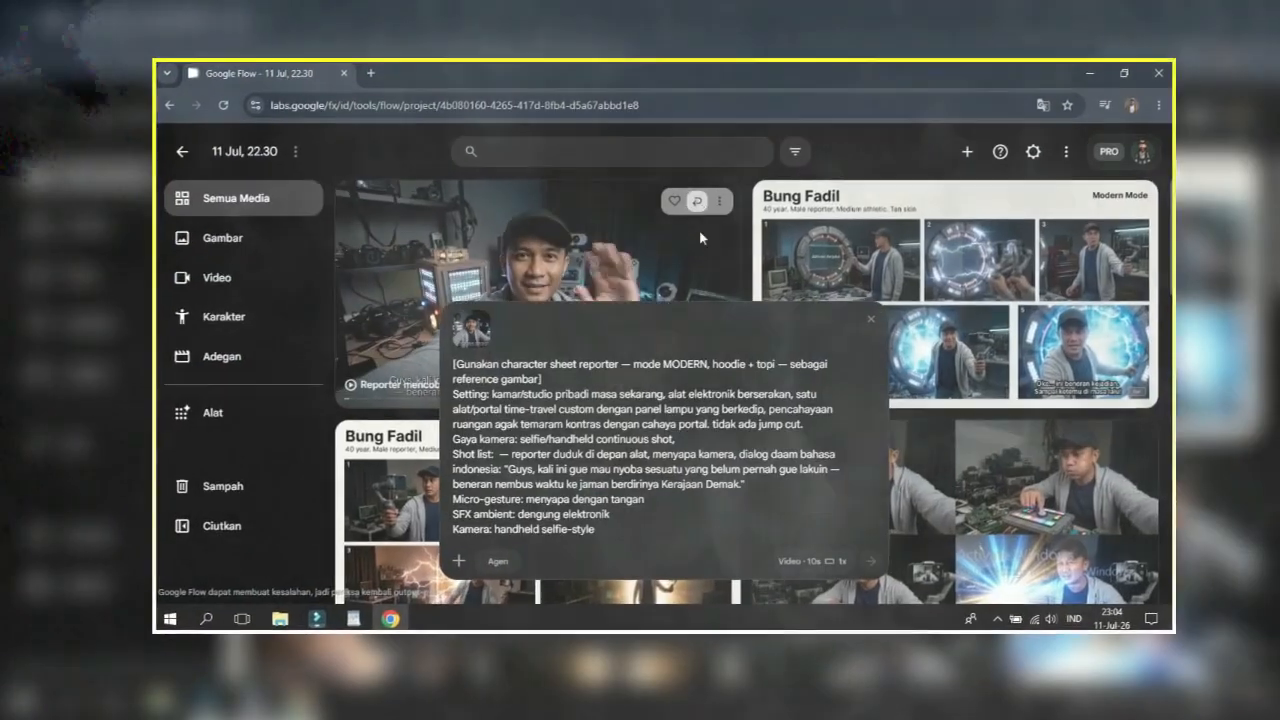
pyautogui.scroll(-10, 700, 238)
pyautogui.scroll(4, 700, 238)
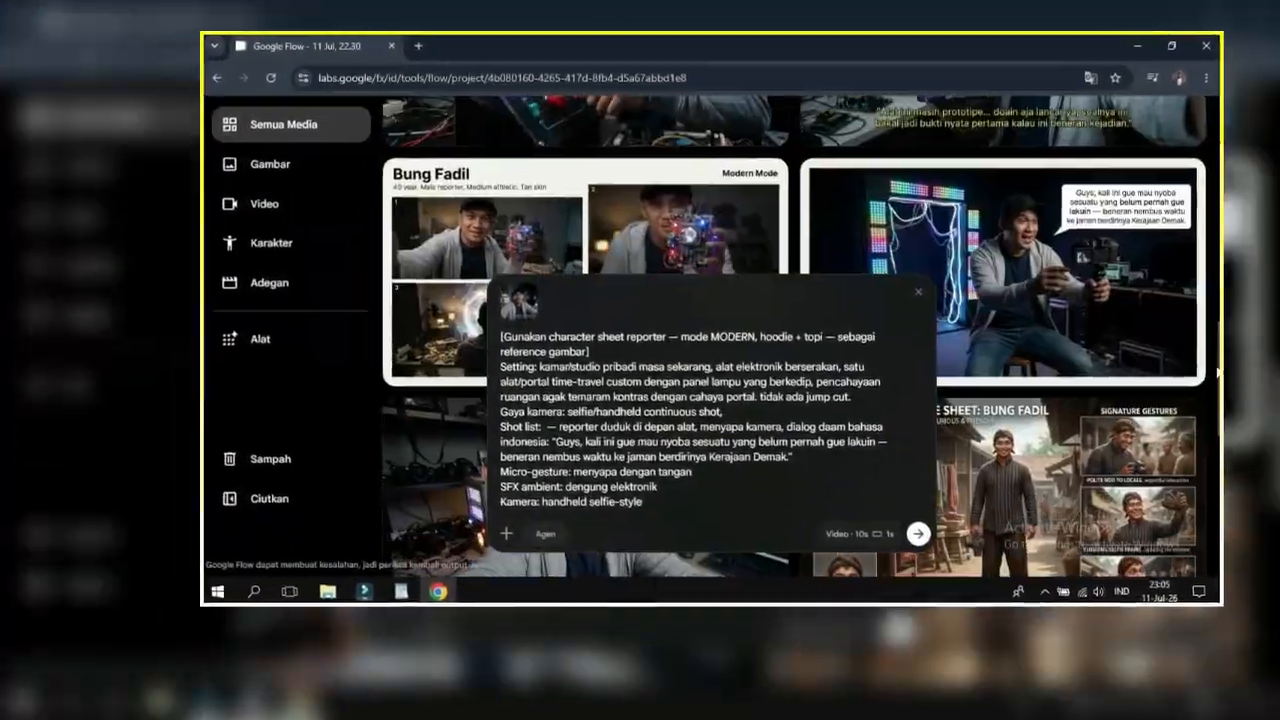
pyautogui.scroll(-2, 700, 238)
pyautogui.scroll(4, 700, 238)
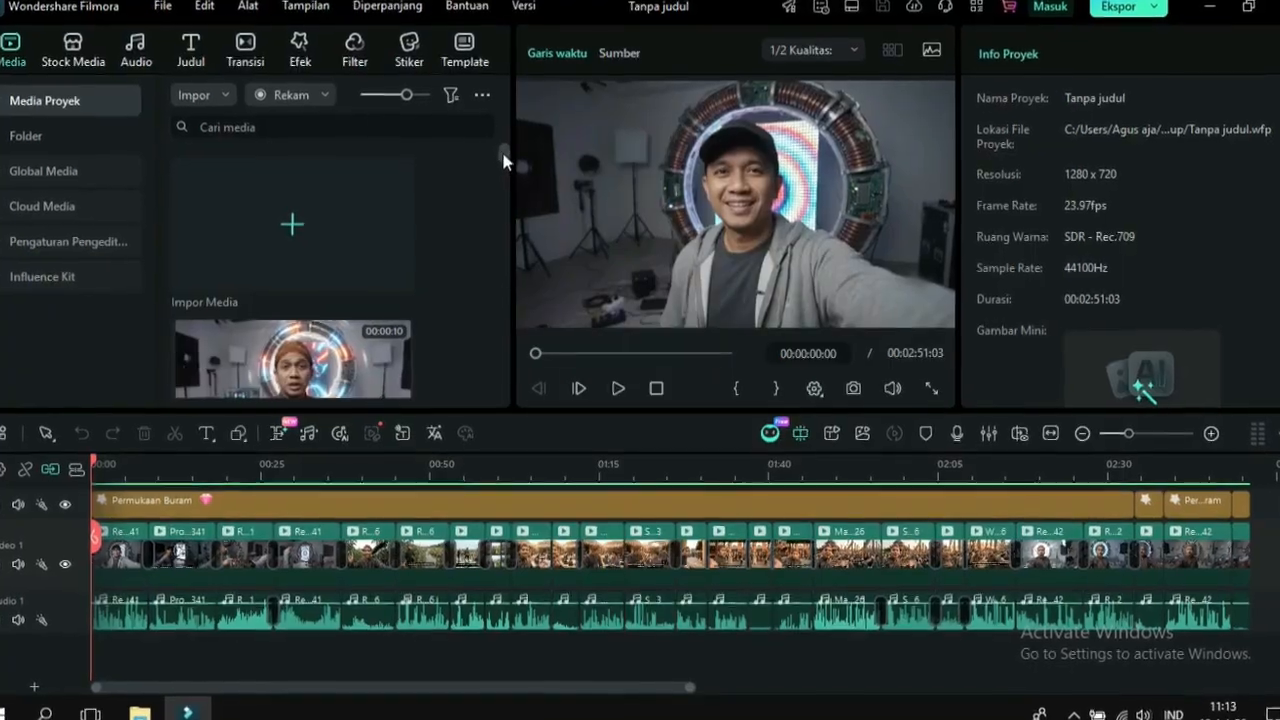
# Step: Switch to Wondershare Filmora and review the imported reporter clips in the project media down to the last one
pyautogui.scroll(-3, 502, 165)
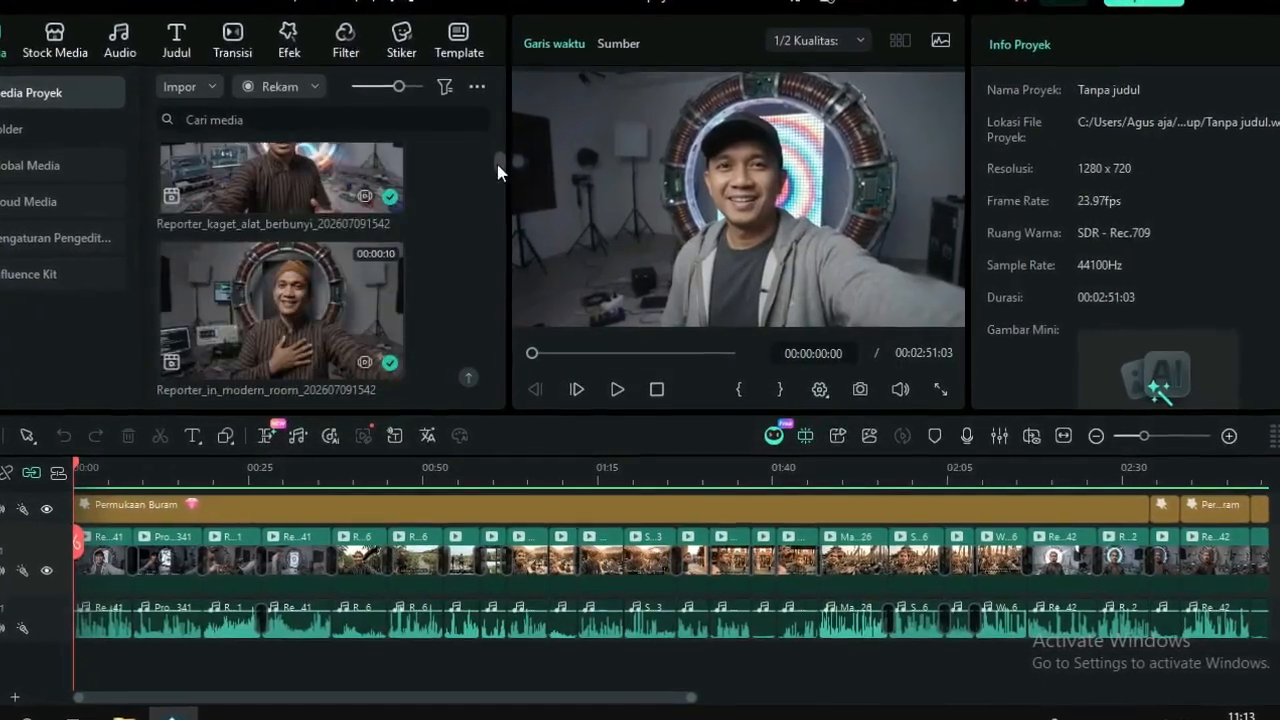
pyautogui.scroll(-5, 495, 170)
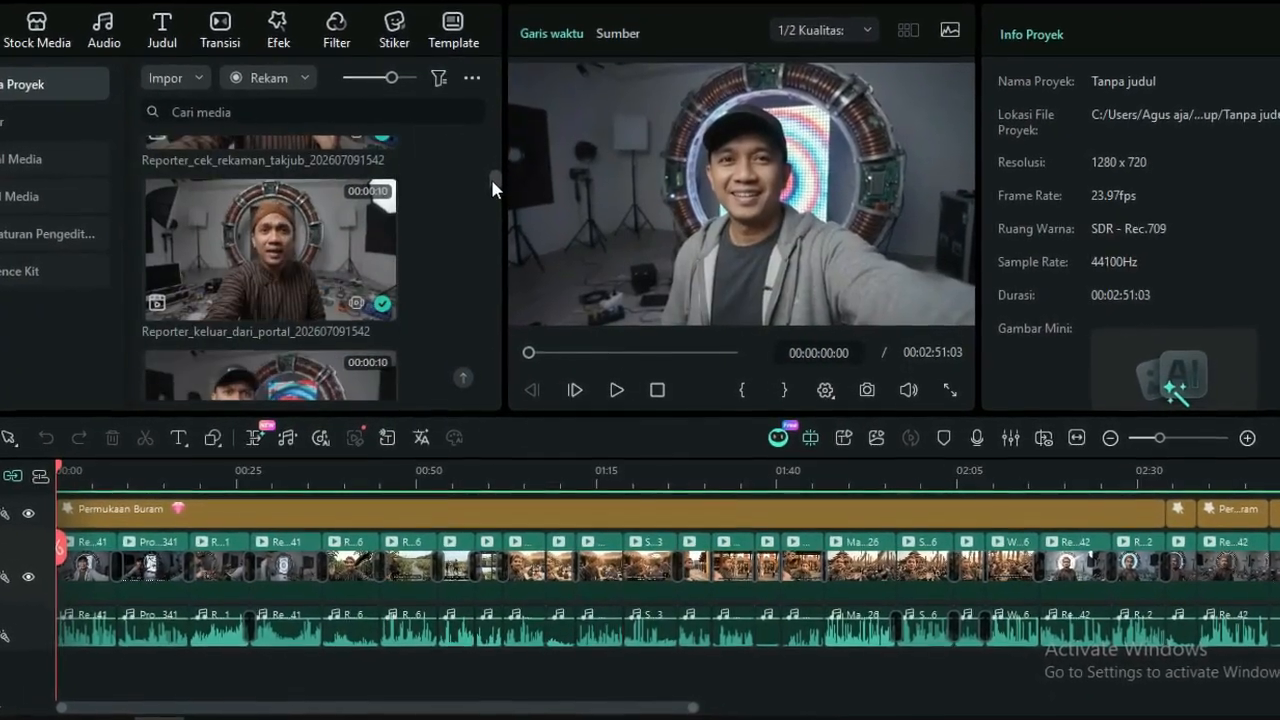
pyautogui.scroll(-4, 489, 185)
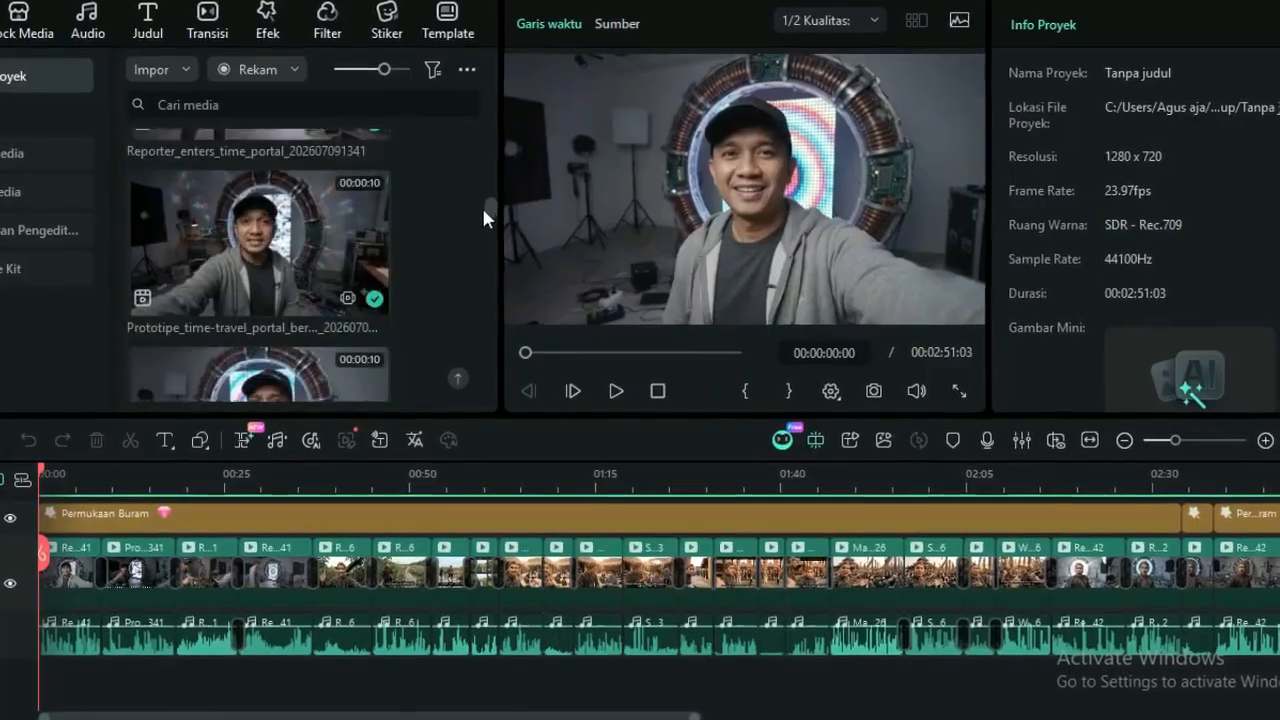
pyautogui.scroll(-5, 481, 218)
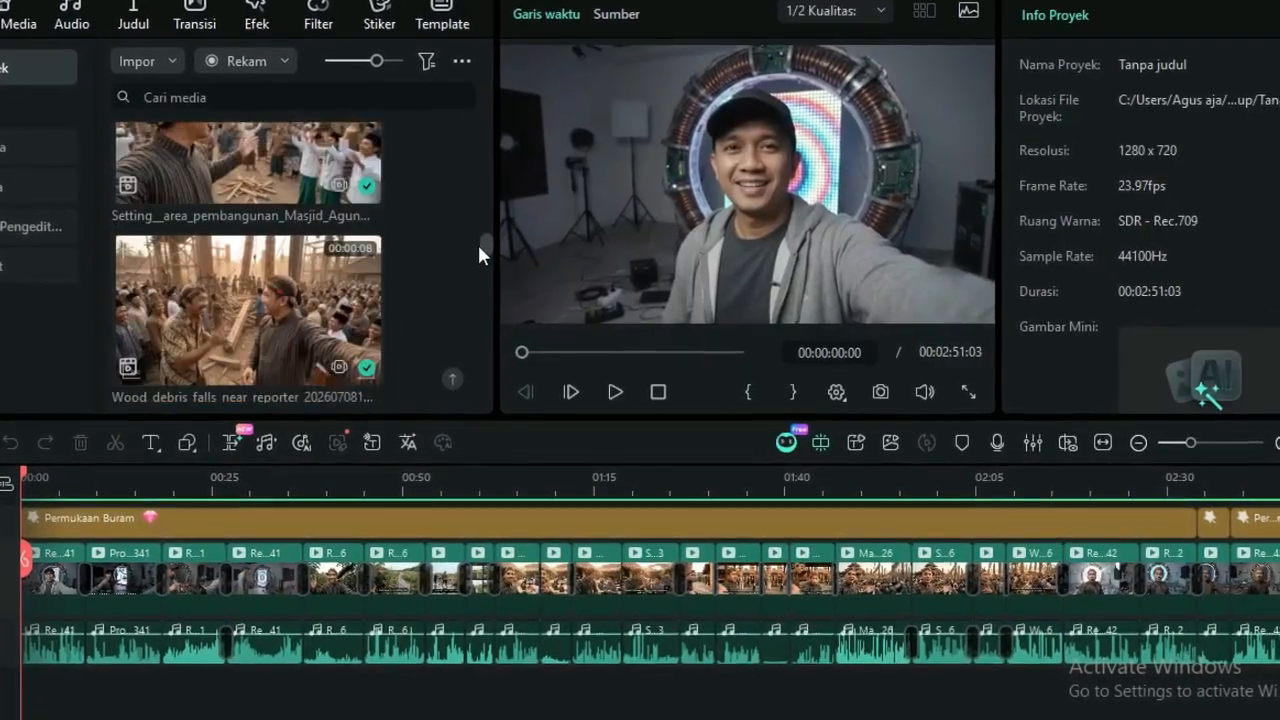
pyautogui.moveTo(477, 252); pyautogui.dragTo(482, 412)
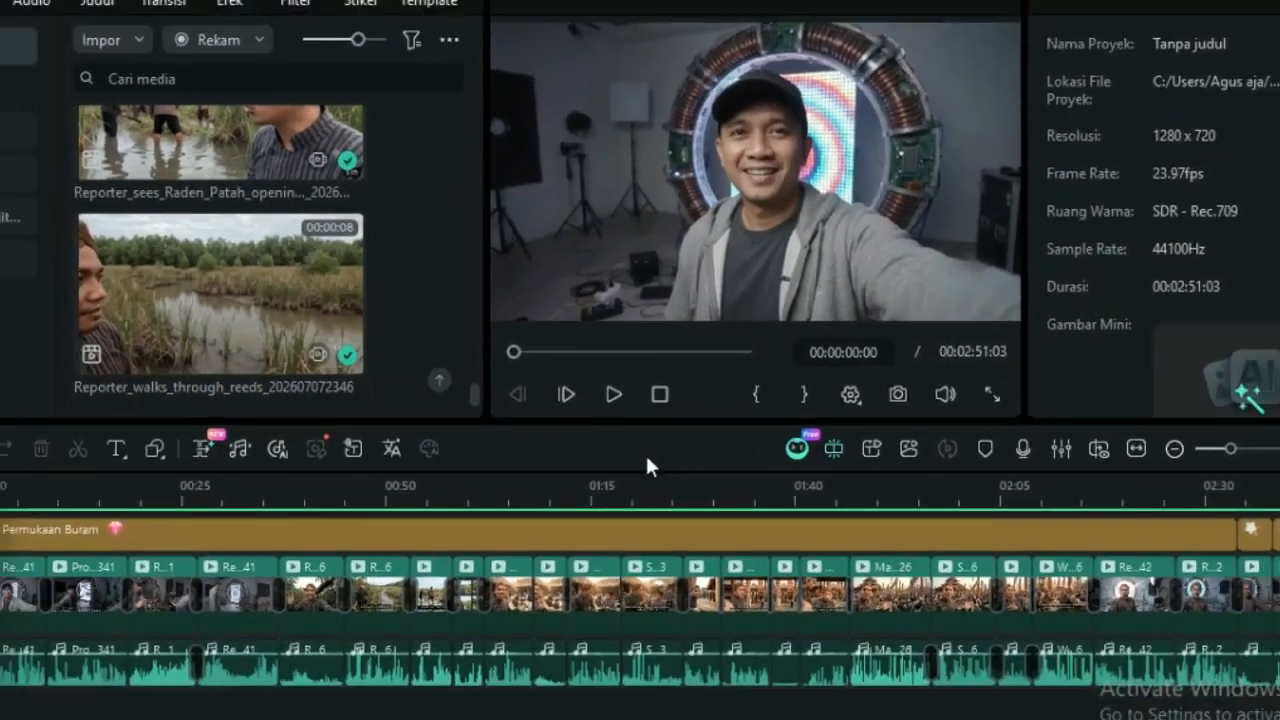
# Step: Select the Permukaan Buram effect clip, hide its track, and set the preview zoom to 75% at 00:01:28:06
pyautogui.click(694, 545)
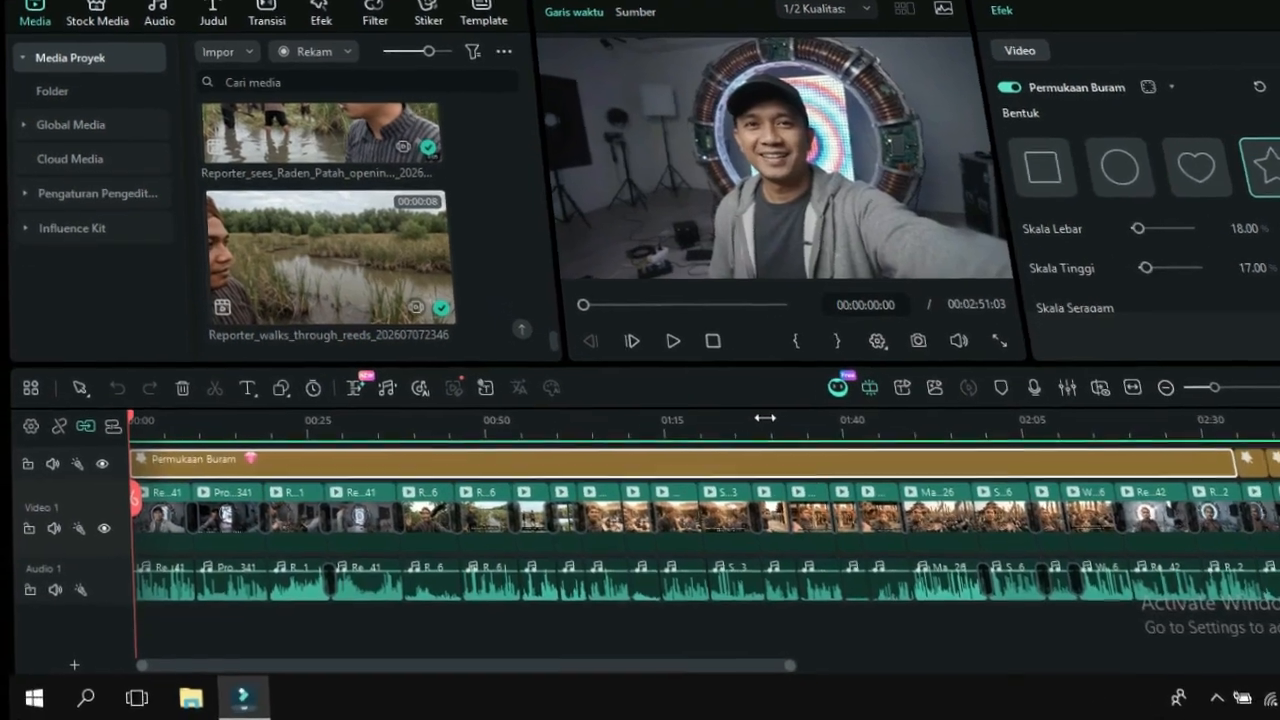
pyautogui.click(688, 463)
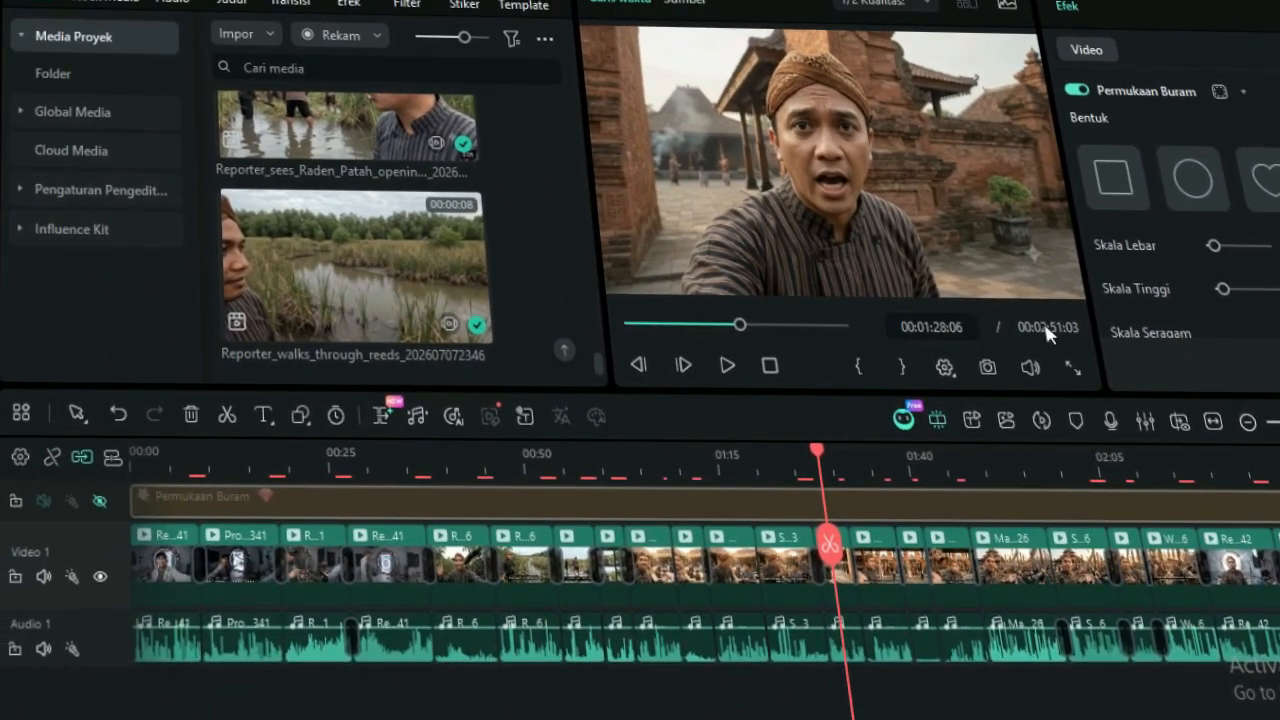
pyautogui.click(945, 369)
pyautogui.moveTo(1205, 526)
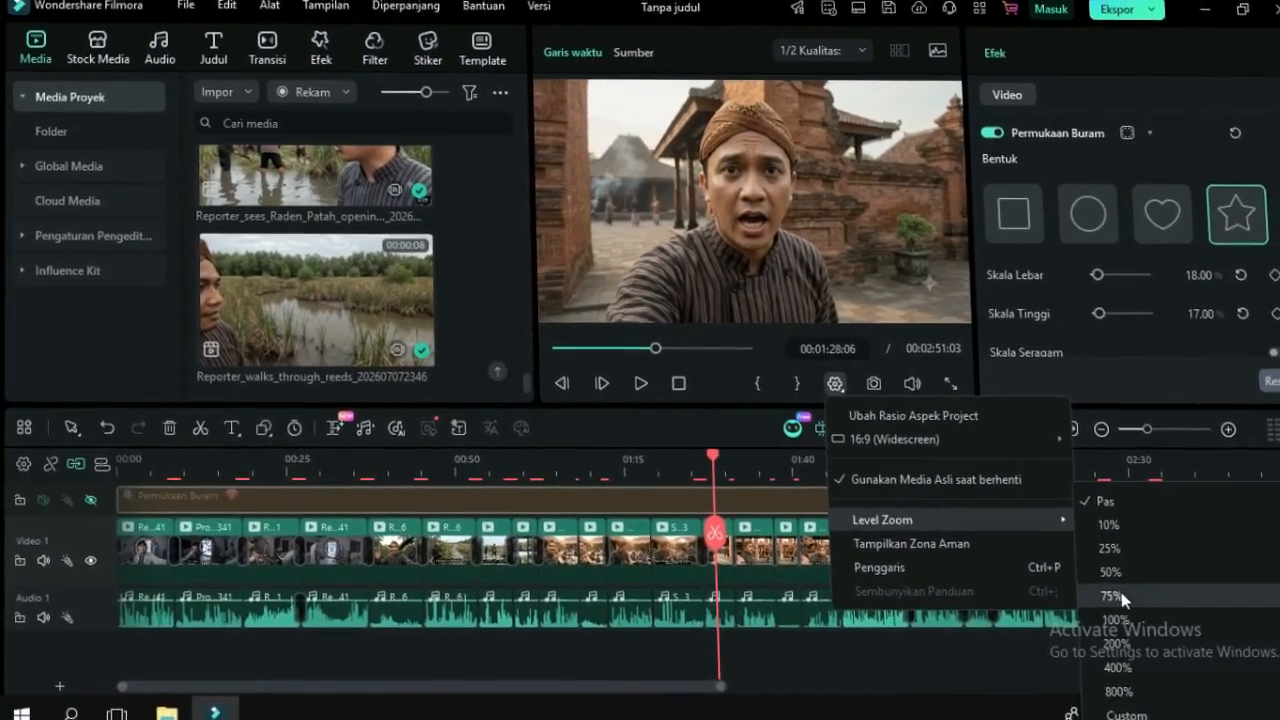
pyautogui.click(1150, 603)
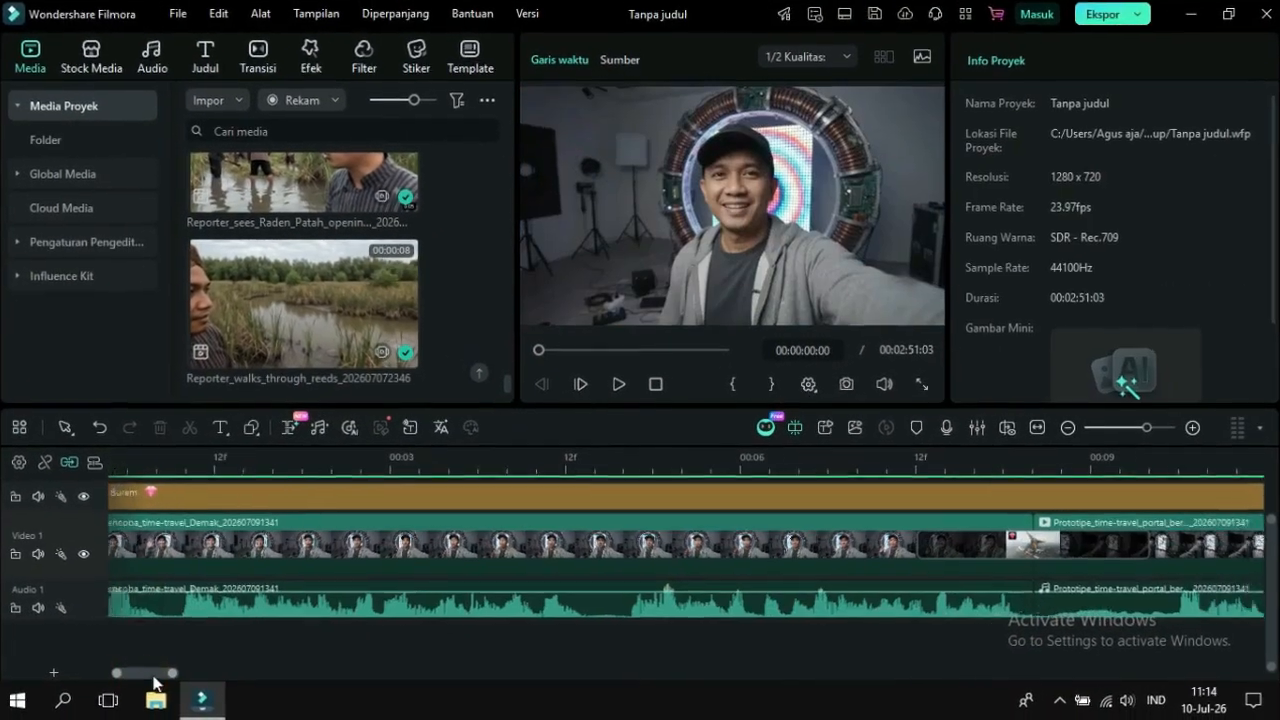
# Step: Check the transition at 00:00:08:14, and play through the video and audio transitions at the cut into the Reporter_enters_time_portal clip
pyautogui.moveTo(153, 678); pyautogui.dragTo(179, 682)
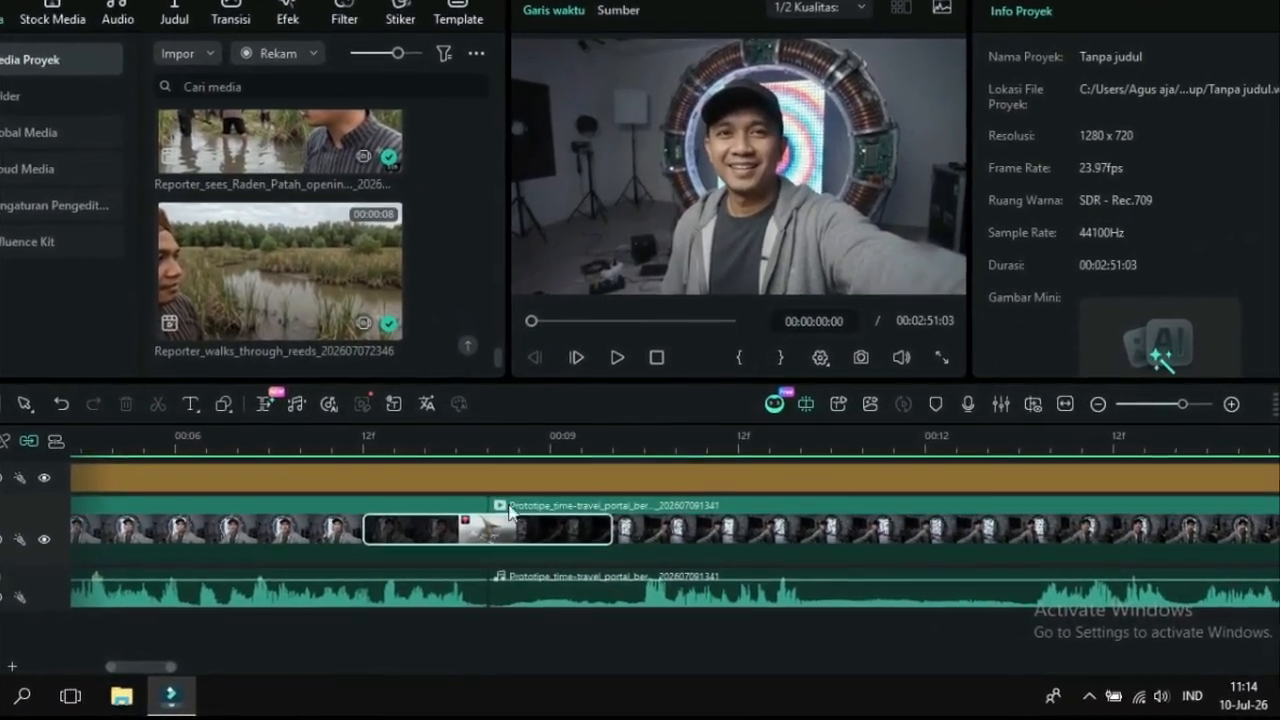
pyautogui.click(500, 443)
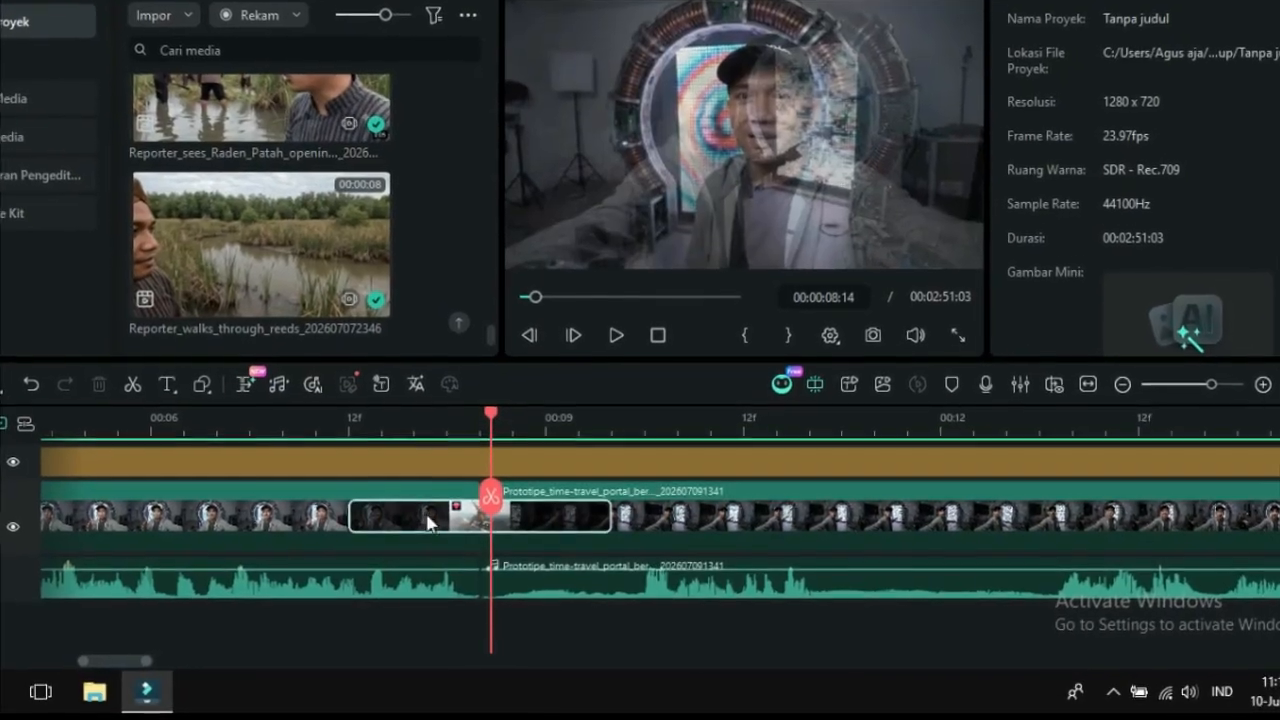
pyautogui.moveTo(135, 662); pyautogui.dragTo(249, 668)
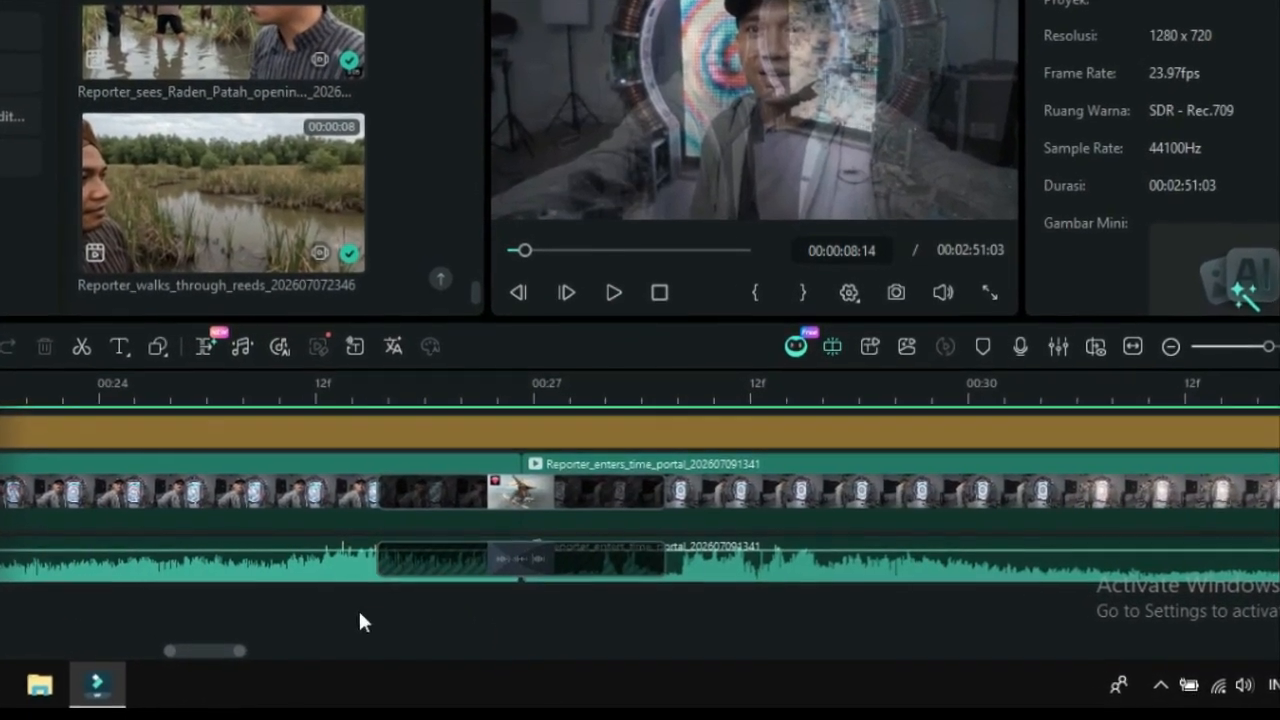
pyautogui.click(367, 597)
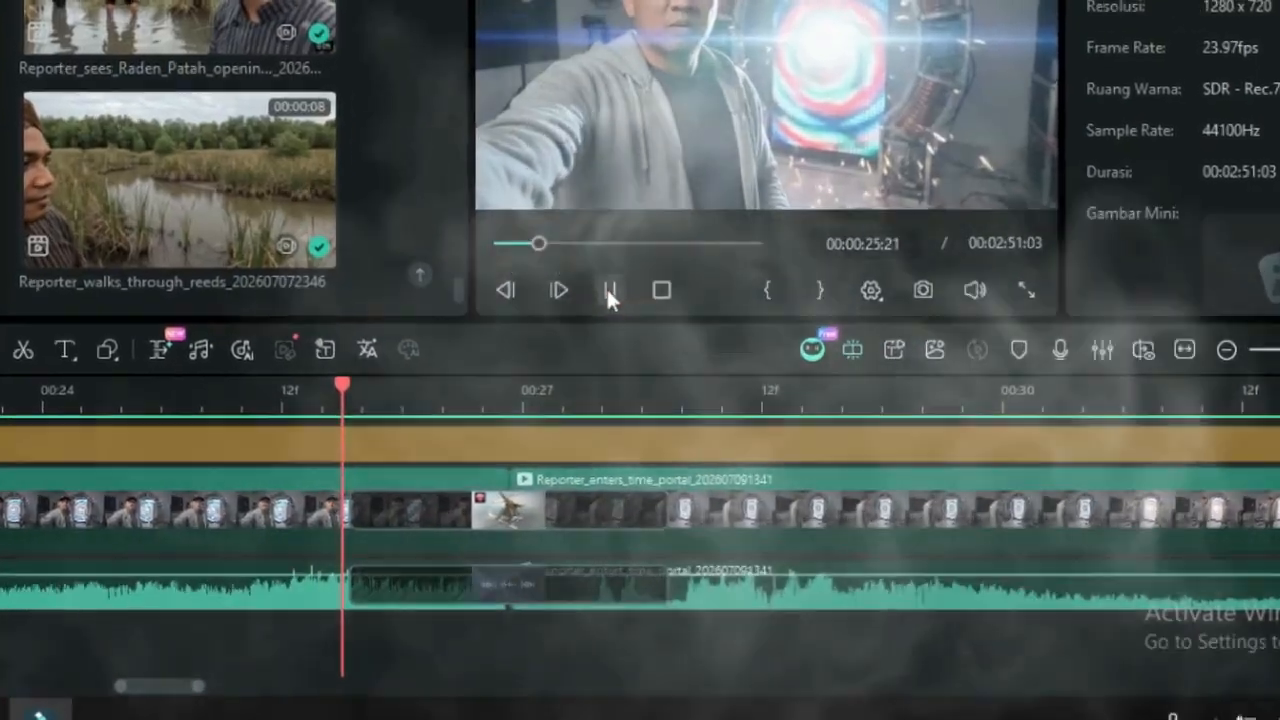
pyautogui.click(612, 281)
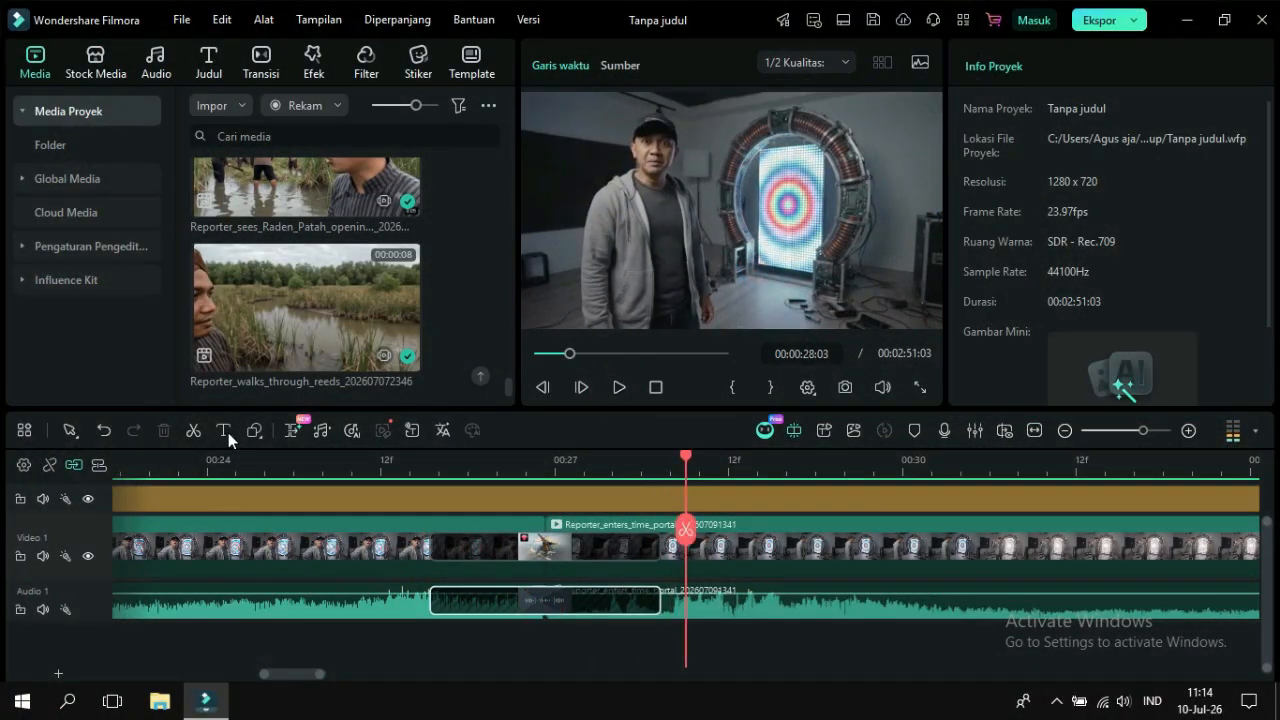
# Step: Try deleting the audio transition at the cut into the Reporter_enters_time_portal clip and play across the cut to compare the sound
pyautogui.click(163, 430)
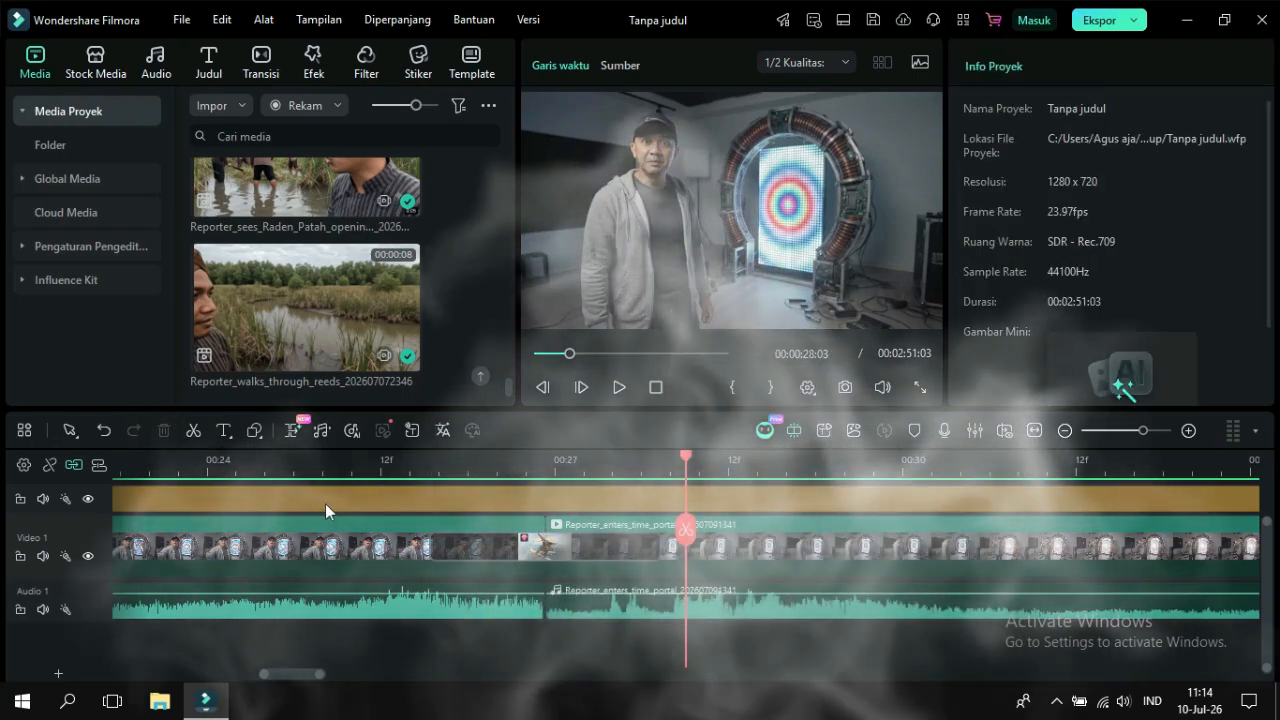
pyautogui.click(414, 460)
pyautogui.click(619, 387)
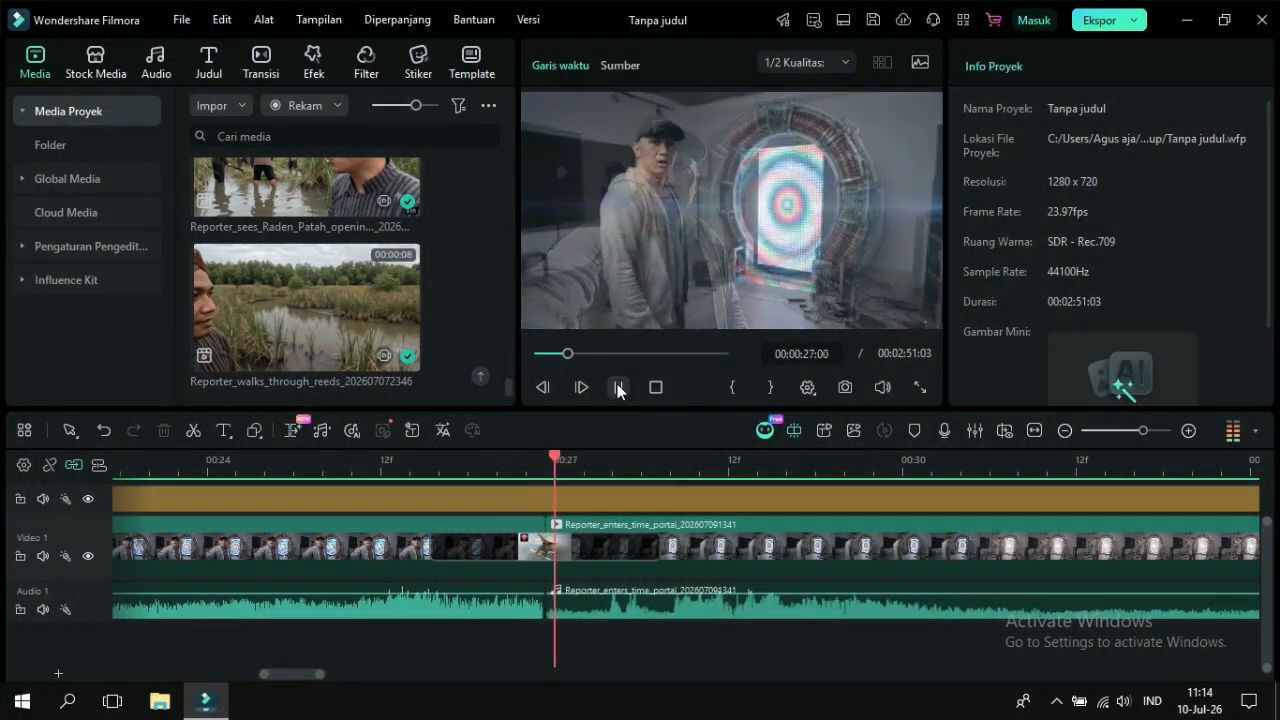
pyautogui.click(634, 387)
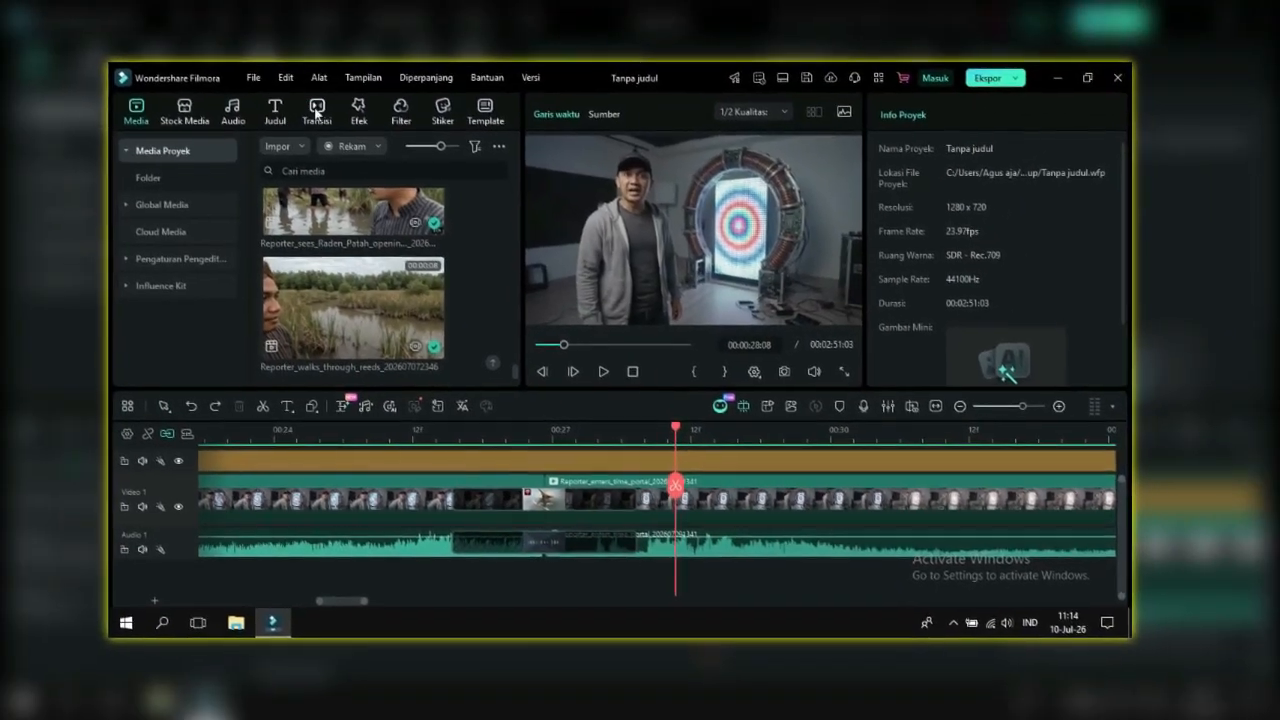
# Step: Open the Audio Transitions collection and go to the cut before the Reporter_walks_through_reeds clip near 00:45 on the timeline
pyautogui.click(316, 110)
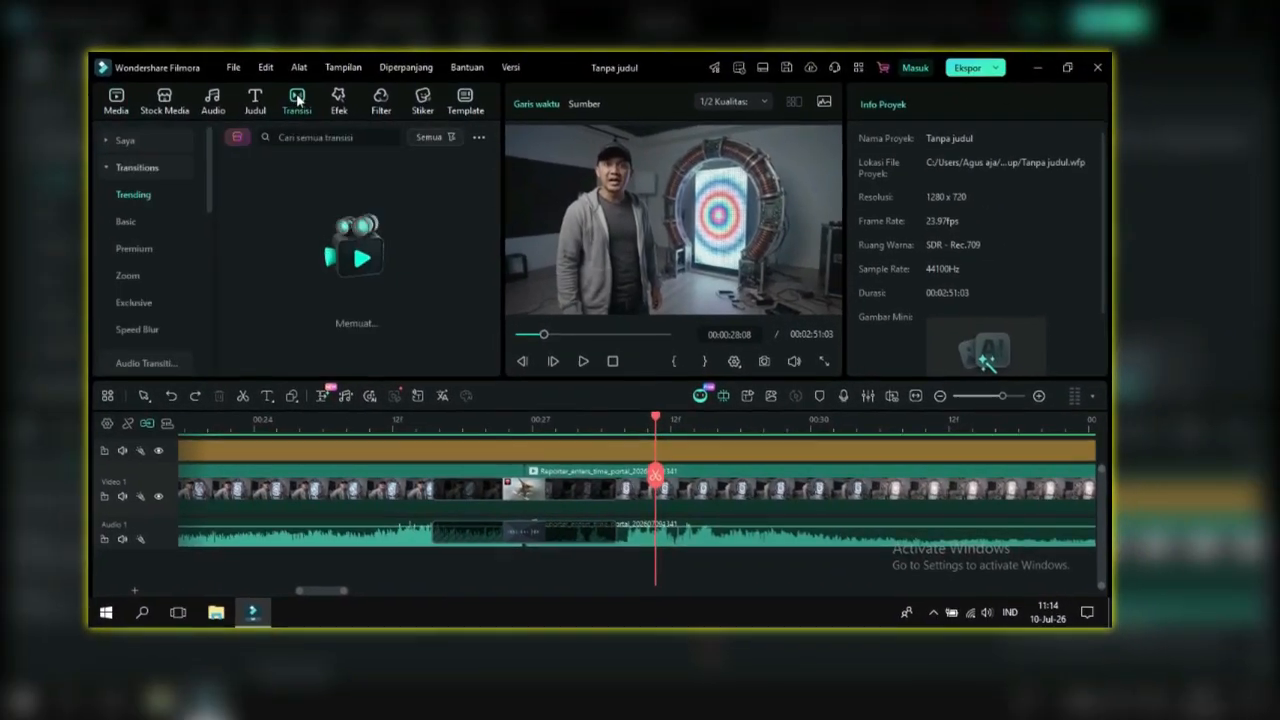
pyautogui.click(117, 157)
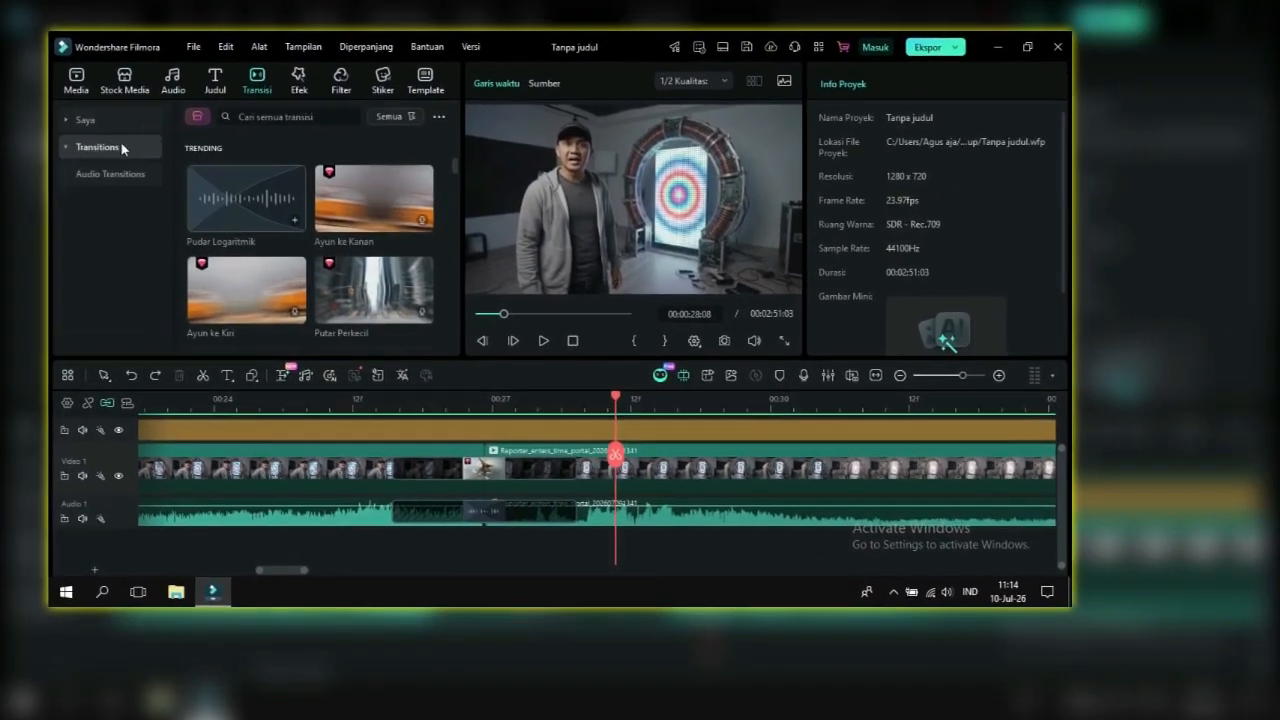
pyautogui.click(120, 183)
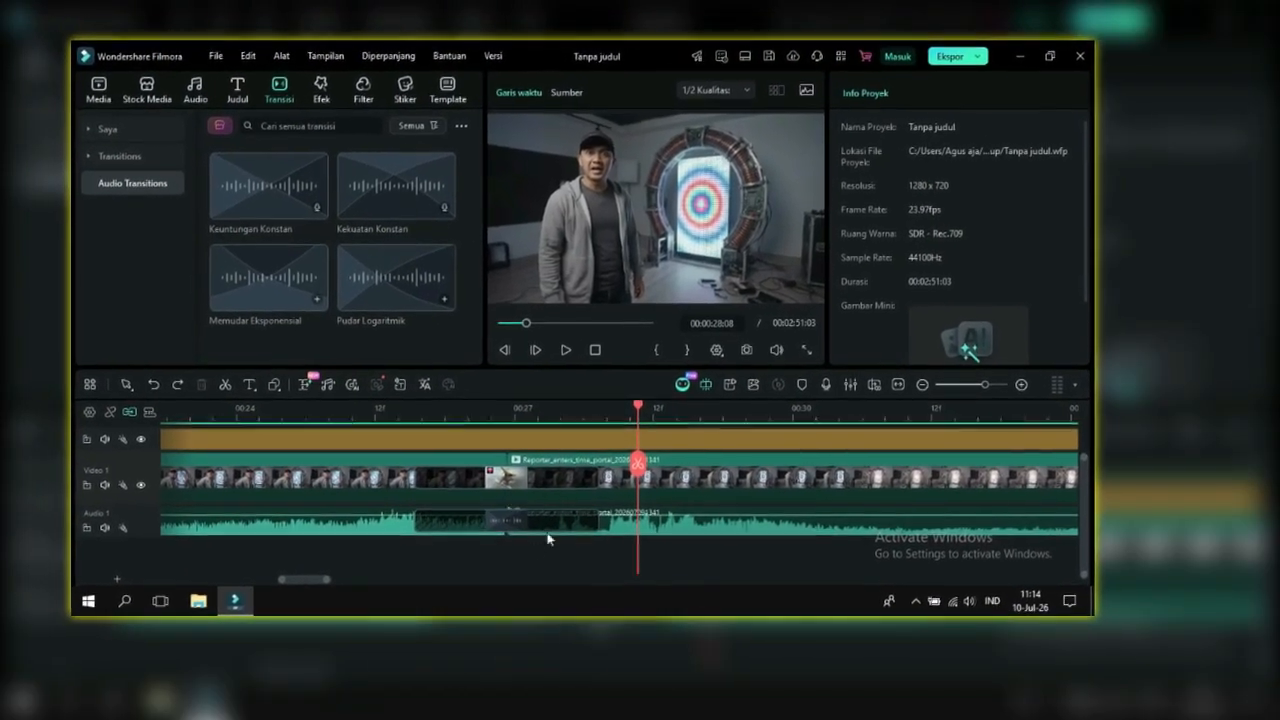
pyautogui.moveTo(306, 588); pyautogui.dragTo(395, 589)
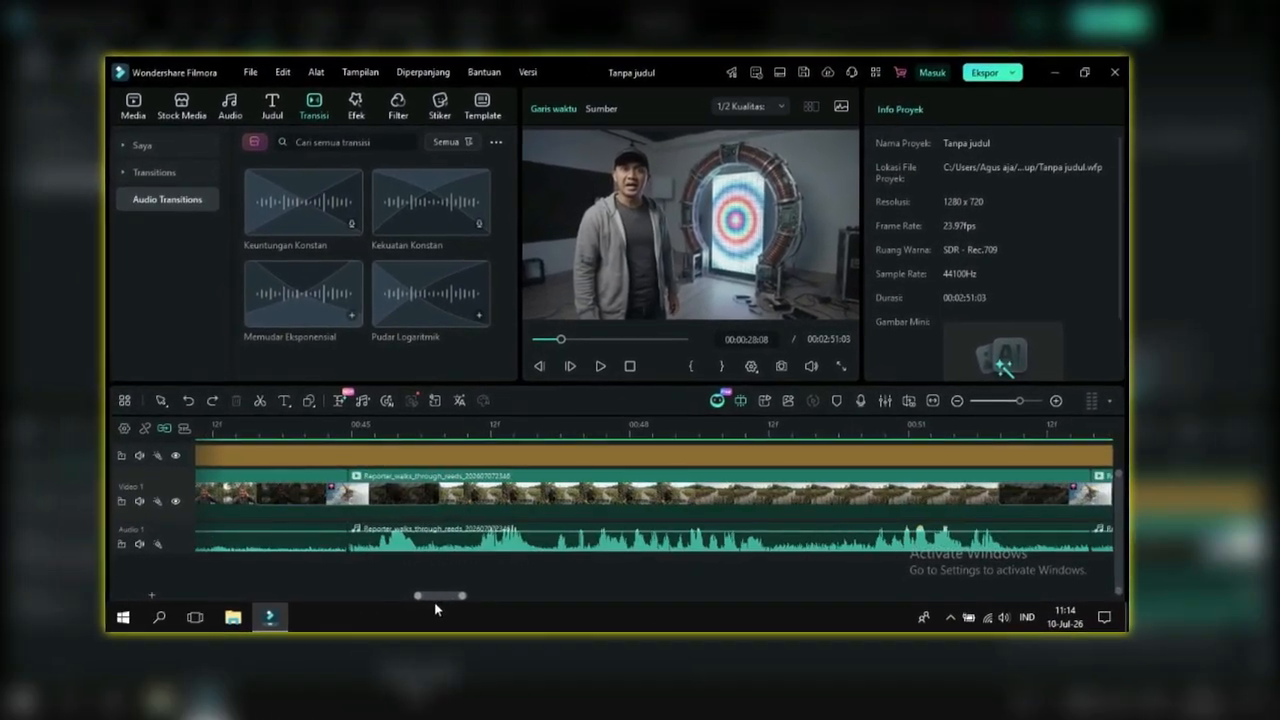